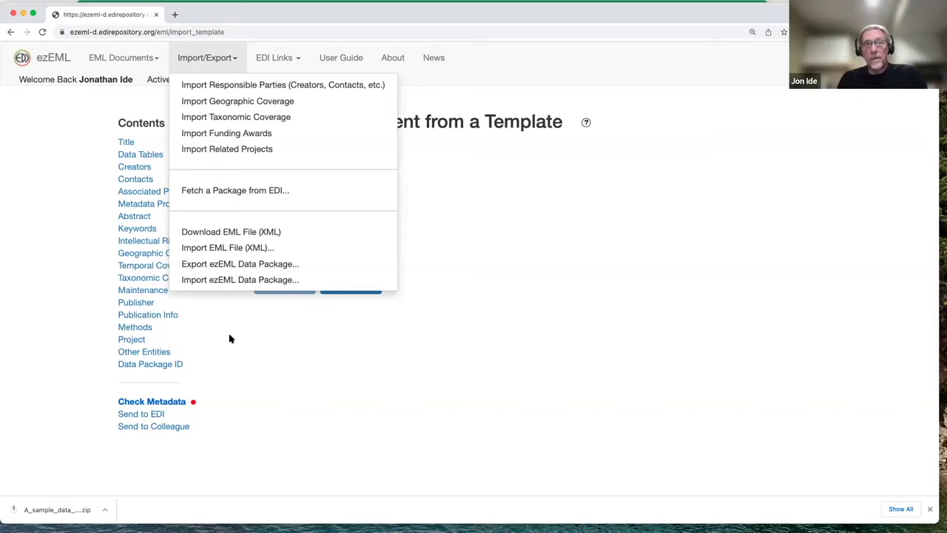
# Open the existing EML document A_sample_data_package.
pyautogui.click(229, 338)
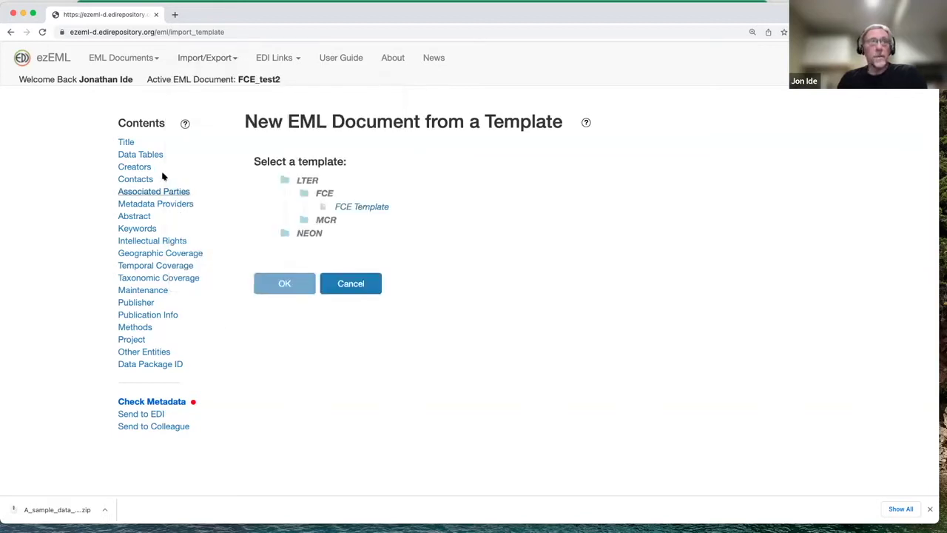
pyautogui.click(126, 142)
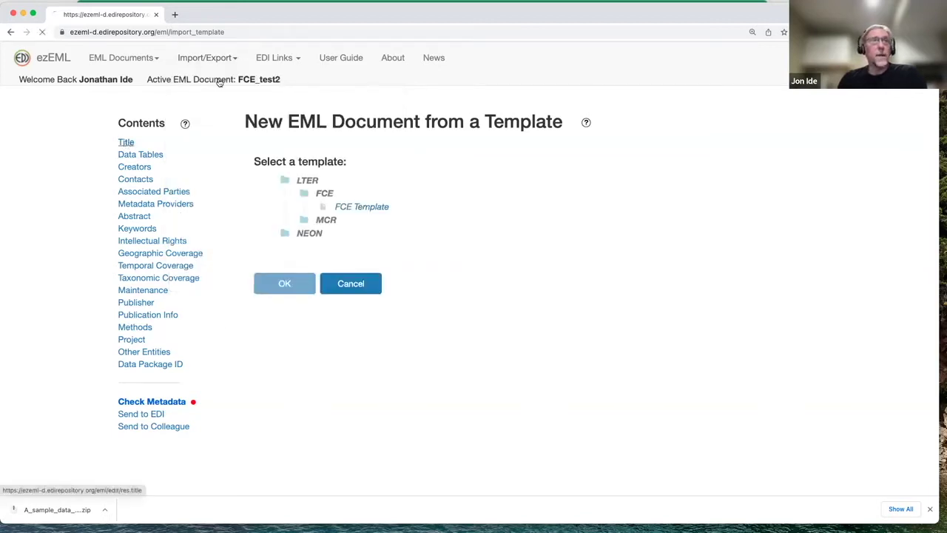
pyautogui.click(153, 60)
pyautogui.click(106, 117)
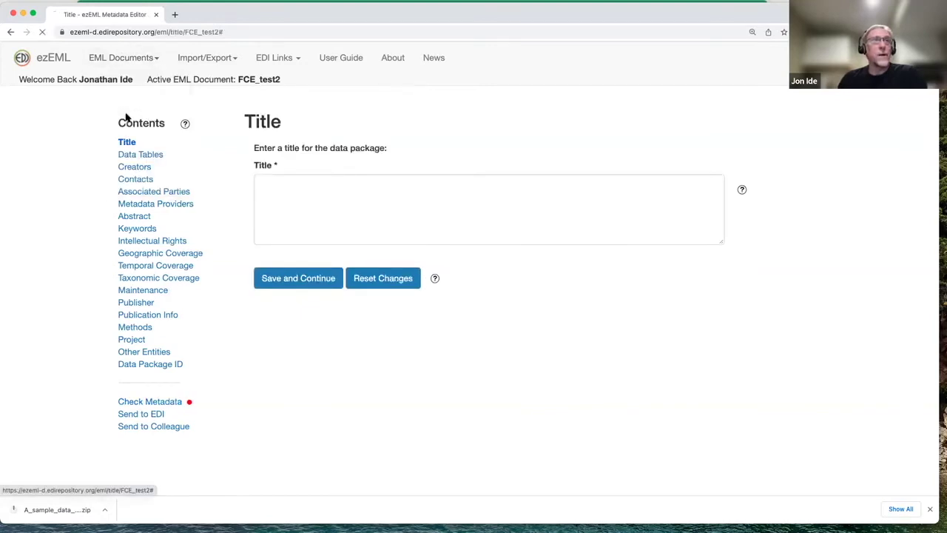
pyautogui.click(272, 246)
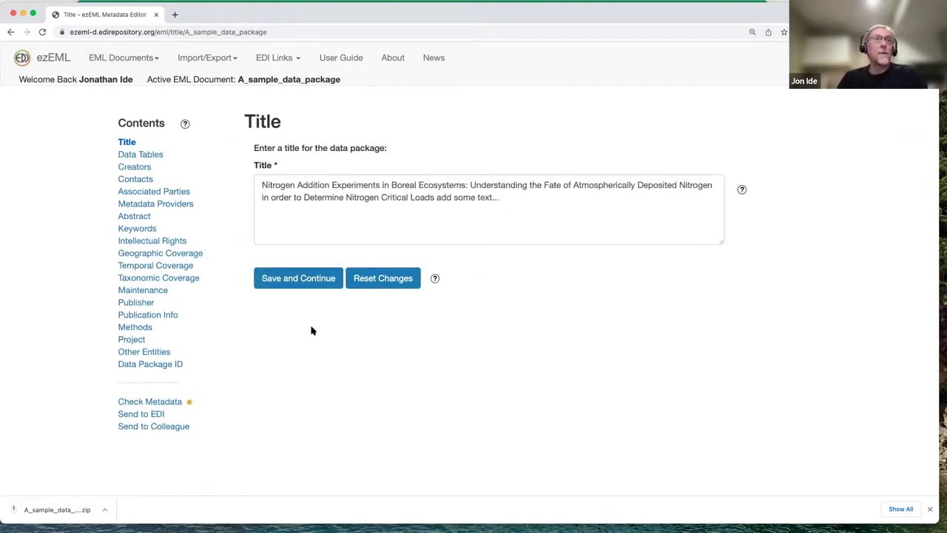
# Import the EML file edi.100.4.xml from the Demo Files folder, replacing the package of that name already in the account.
pyautogui.click(235, 59)
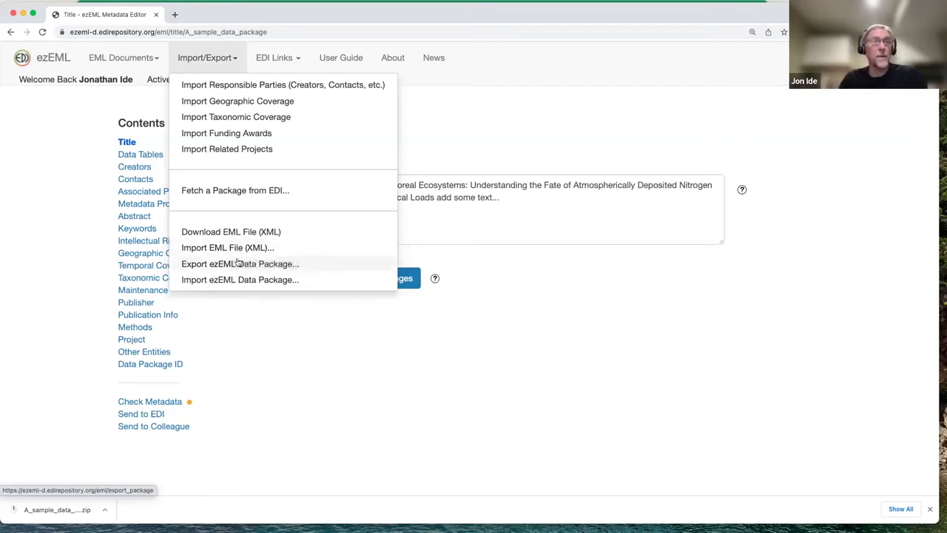
pyautogui.click(246, 249)
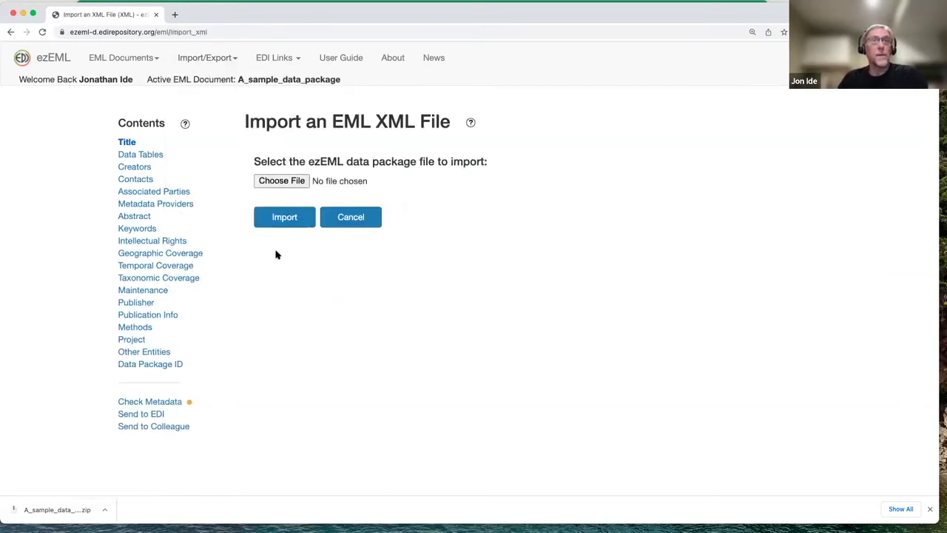
pyautogui.click(301, 182)
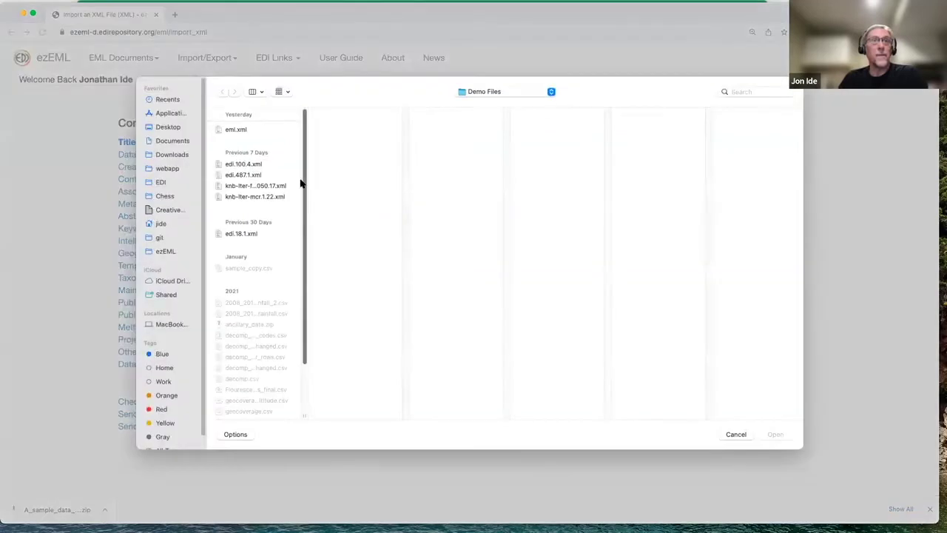
pyautogui.click(260, 165)
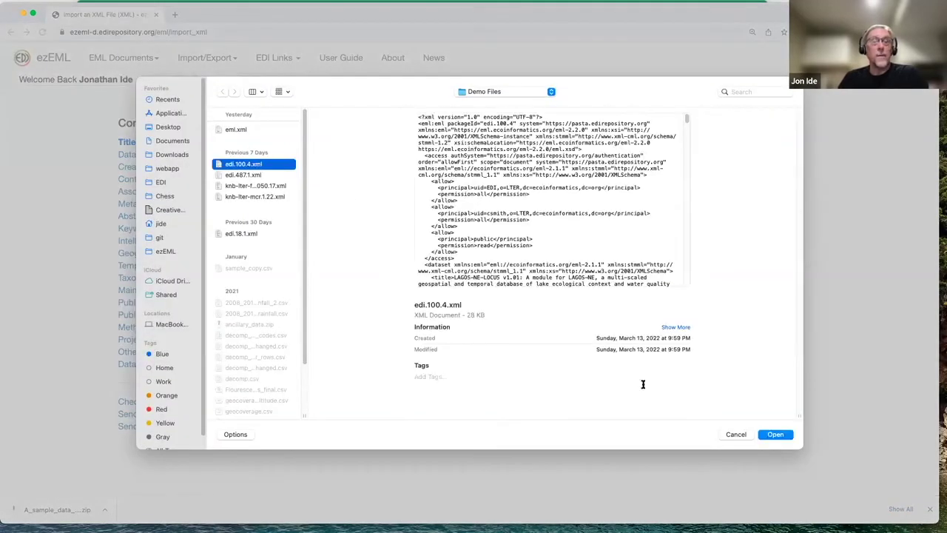
pyautogui.click(759, 437)
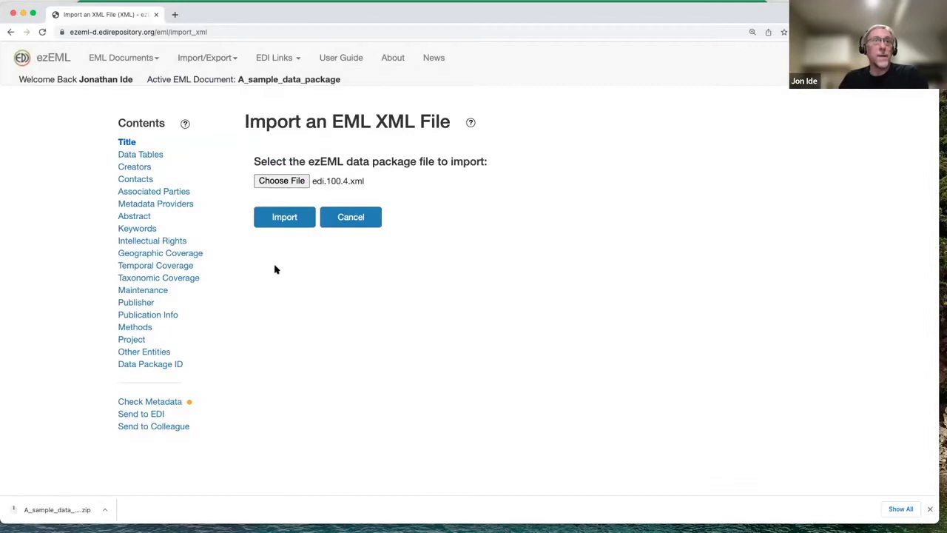
pyautogui.click(289, 222)
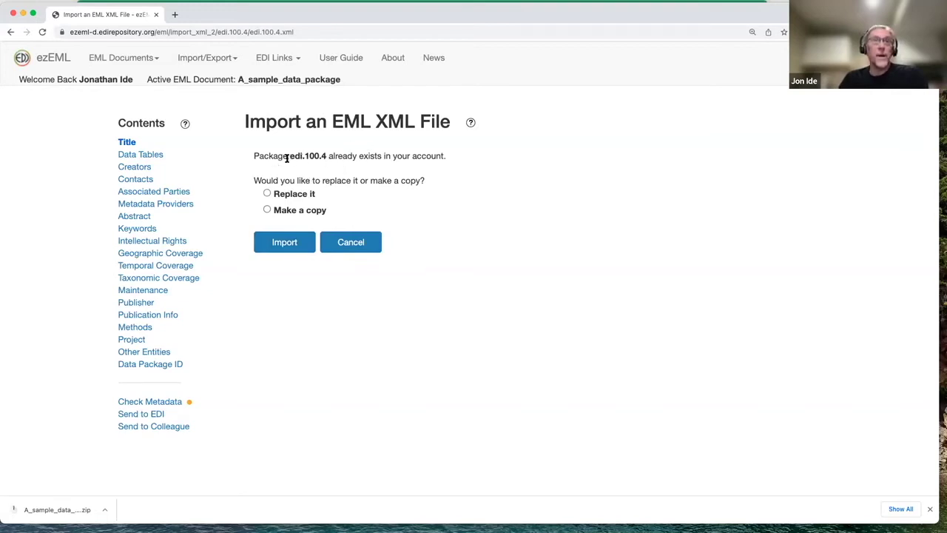
pyautogui.click(268, 193)
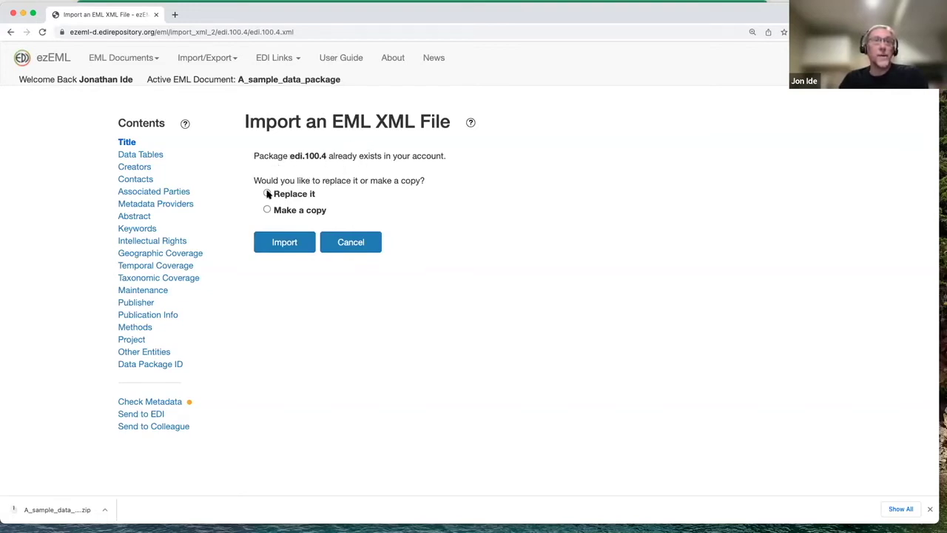
pyautogui.click(266, 247)
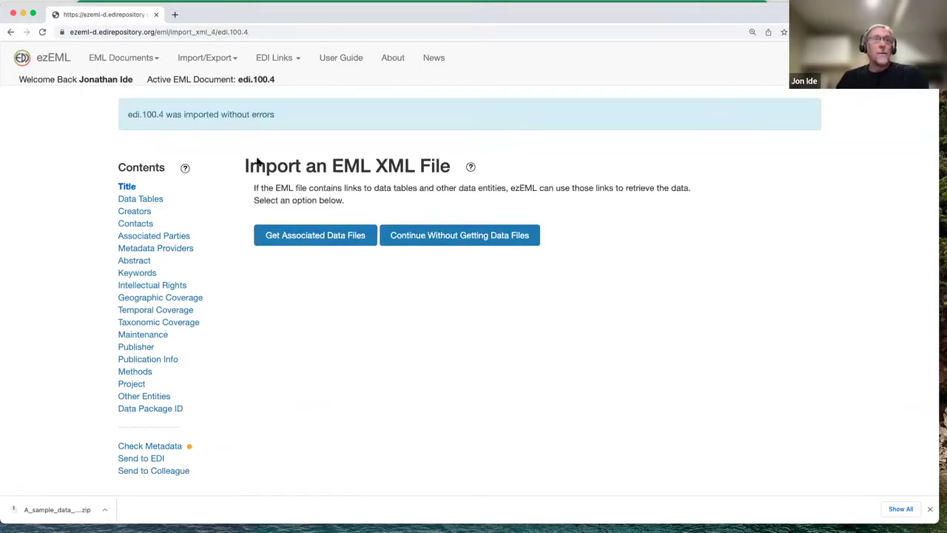
pyautogui.moveTo(127, 114); pyautogui.dragTo(276, 115)
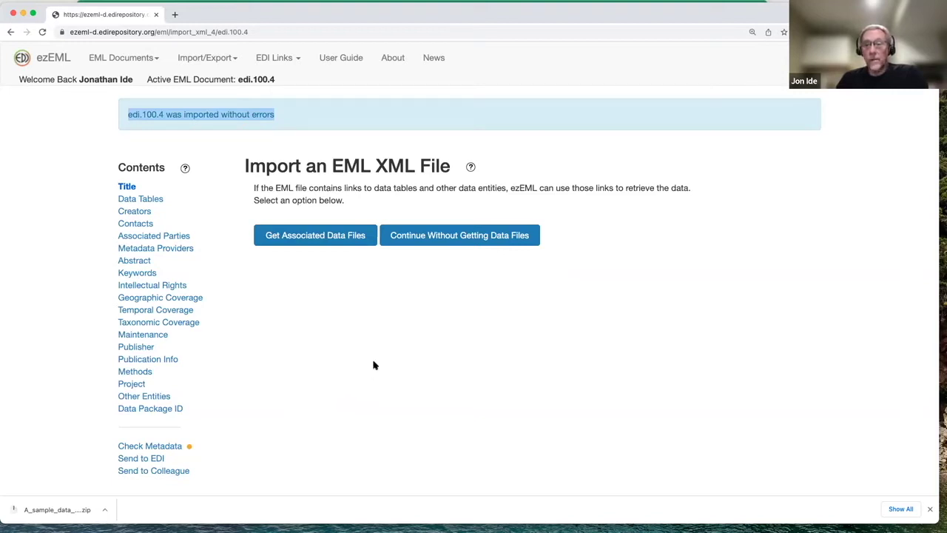
pyautogui.click(332, 367)
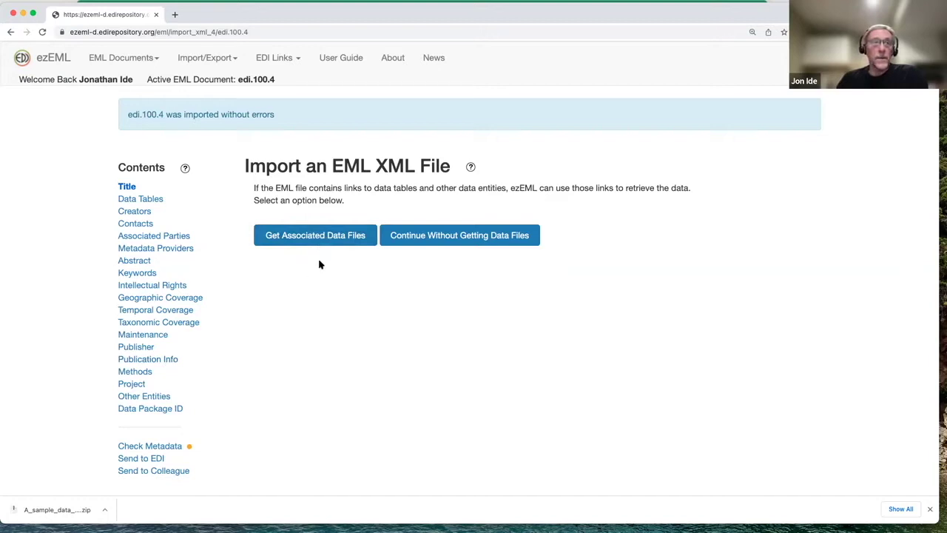
# Inspect the online distribution URL in the imported package's LAGOSNE_lakeslocus101.csv data table, then return to the data table list.
pyautogui.click(148, 200)
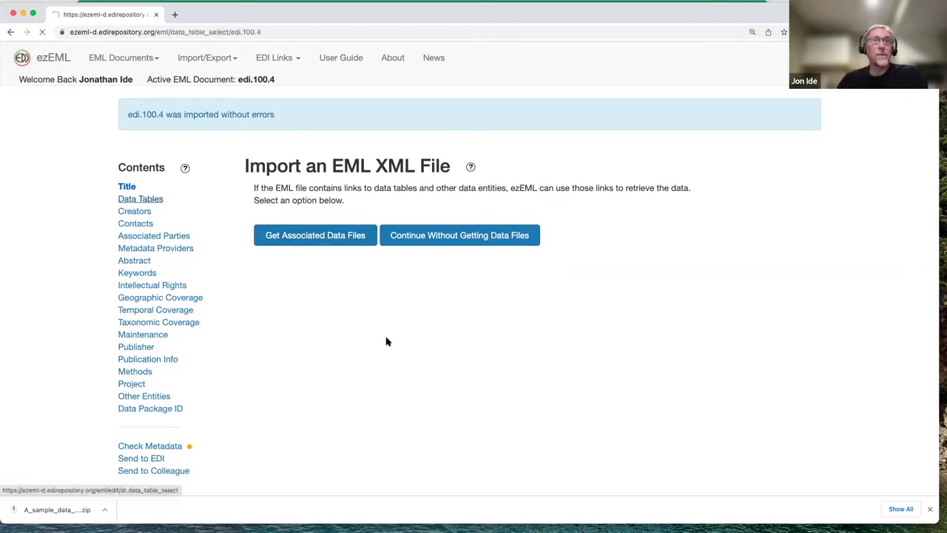
pyautogui.click(596, 177)
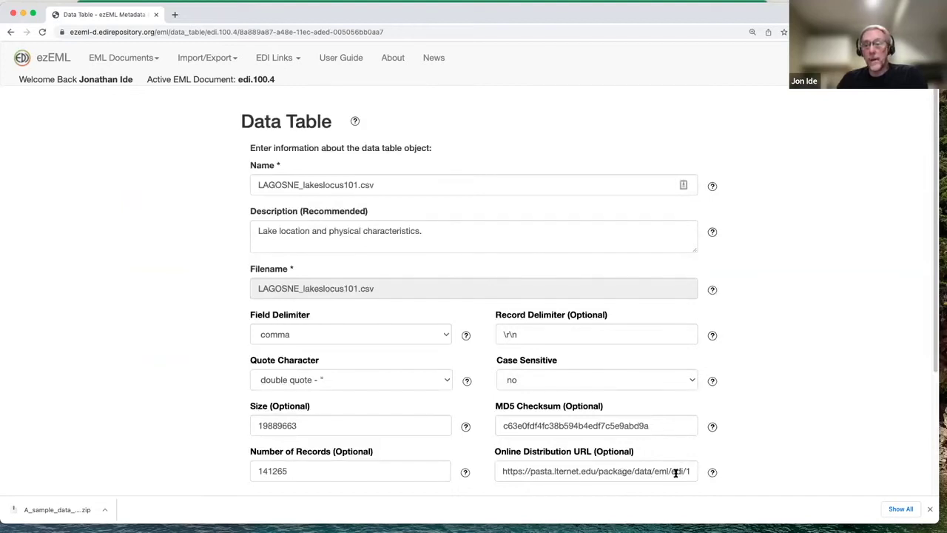
pyautogui.scroll(-5, 251, 399)
pyautogui.click(366, 447)
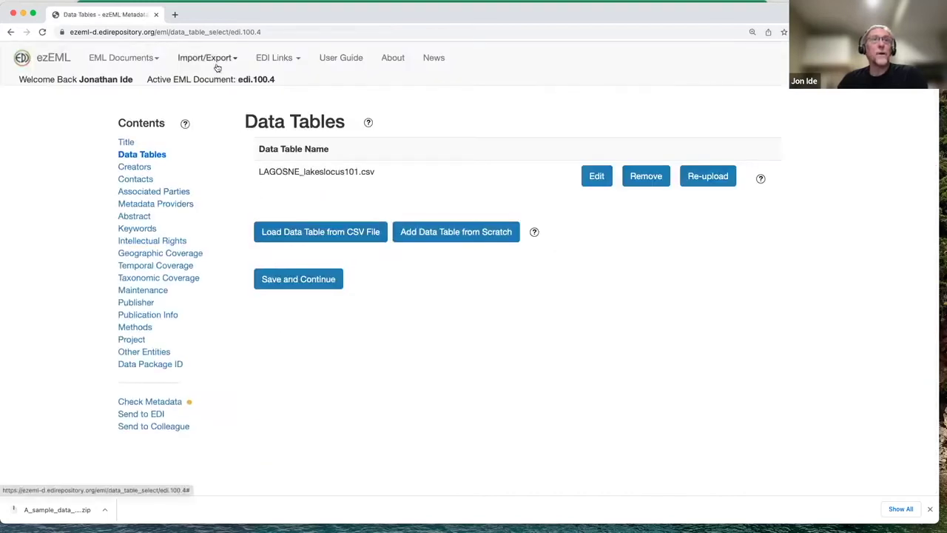
# Import edi.100.4.xml again, replacing the existing package, and get its associated data files.
pyautogui.click(227, 58)
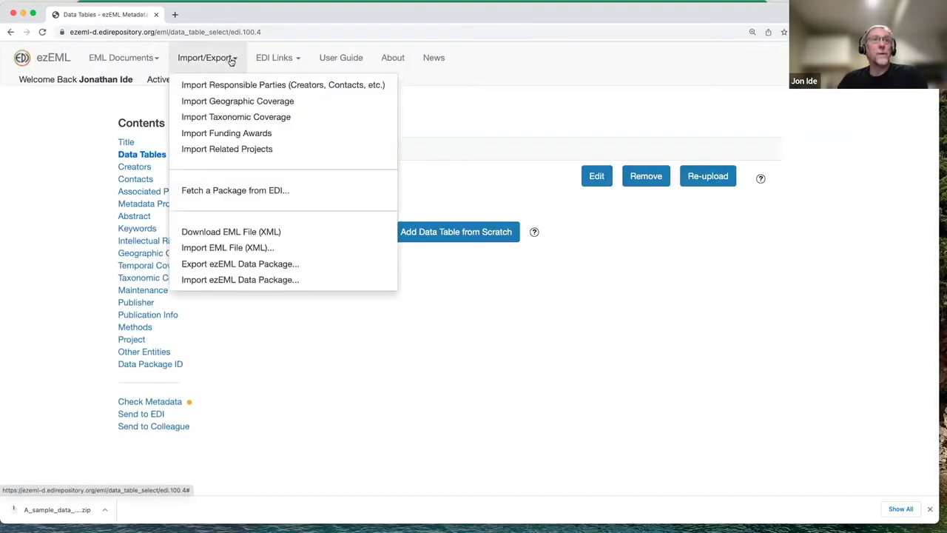
pyautogui.click(201, 253)
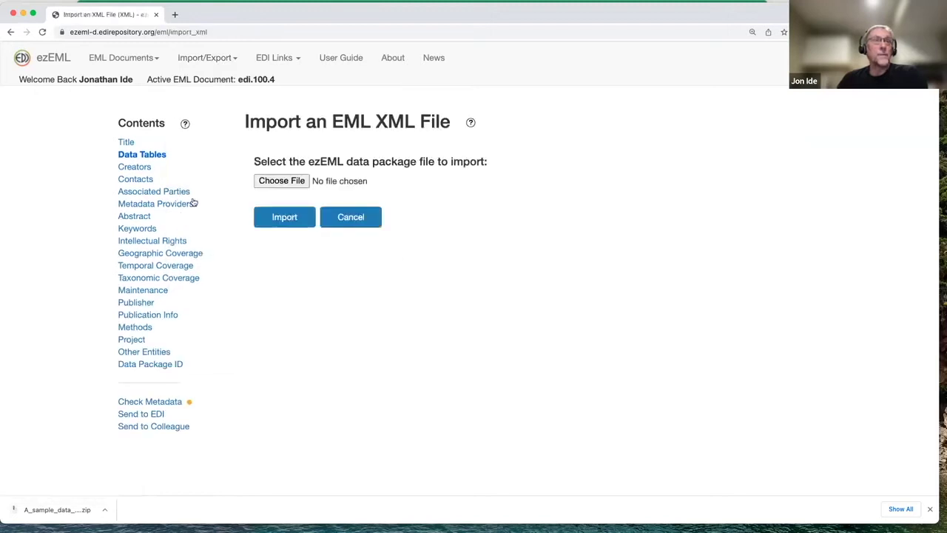
pyautogui.click(284, 218)
pyautogui.click(260, 164)
pyautogui.click(783, 438)
pyautogui.click(301, 226)
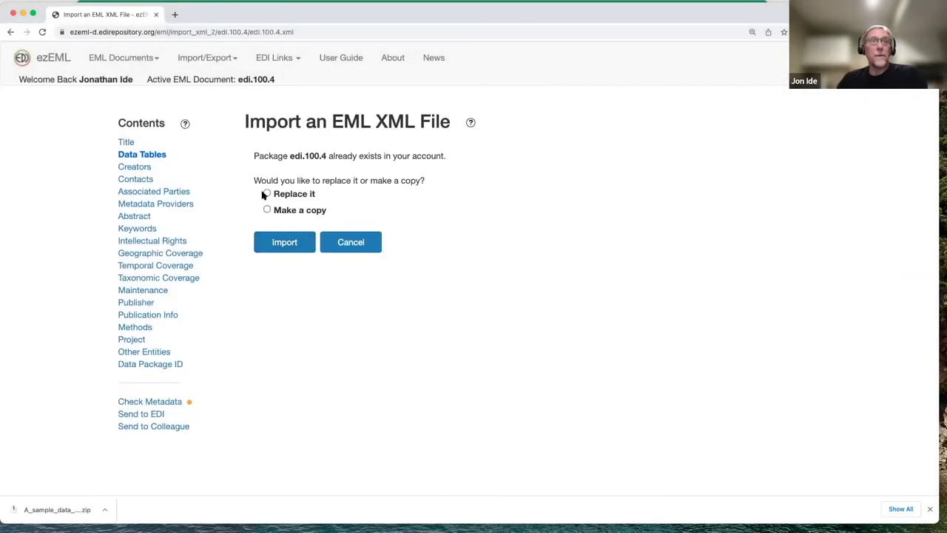
pyautogui.click(267, 193)
pyautogui.click(271, 249)
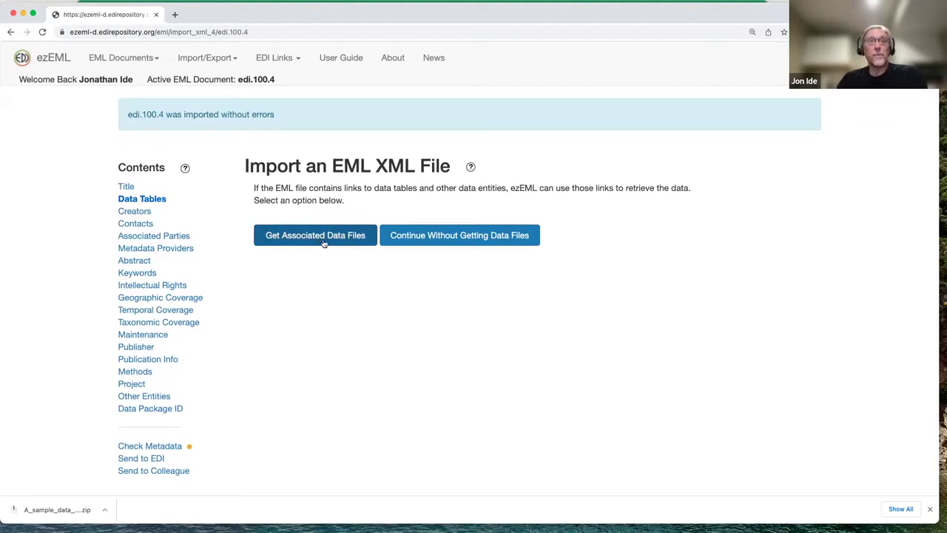
pyautogui.click(321, 245)
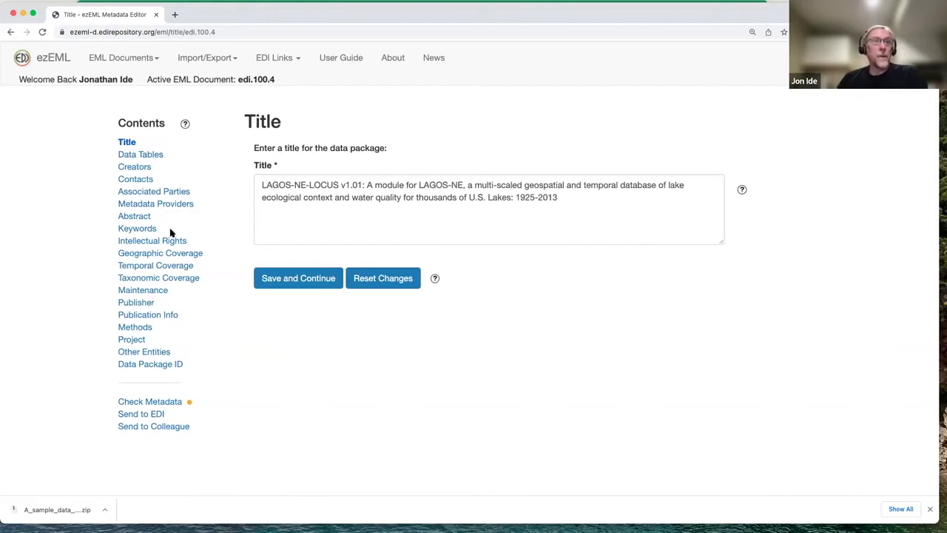
# Look through the creators, contacts and data tables of the imported edi.100.4 package.
pyautogui.click(135, 166)
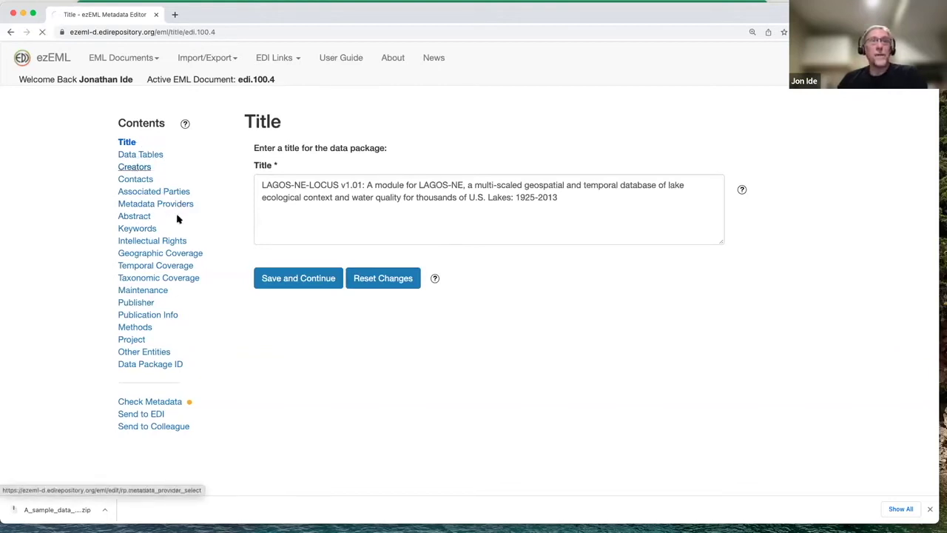
pyautogui.click(134, 178)
pyautogui.click(137, 155)
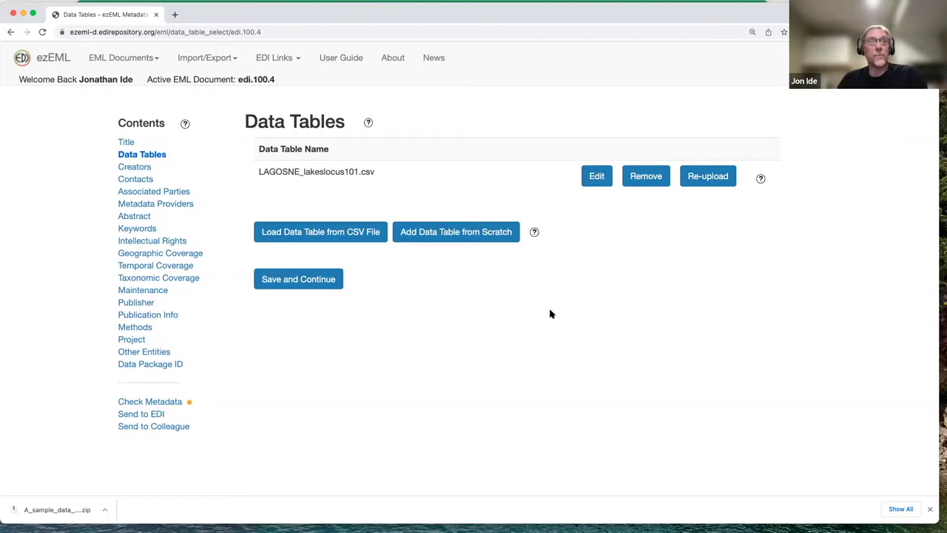
# Import the EML file knb-lter-fce.1050.17.xml, replacing the existing package in the account.
pyautogui.click(232, 61)
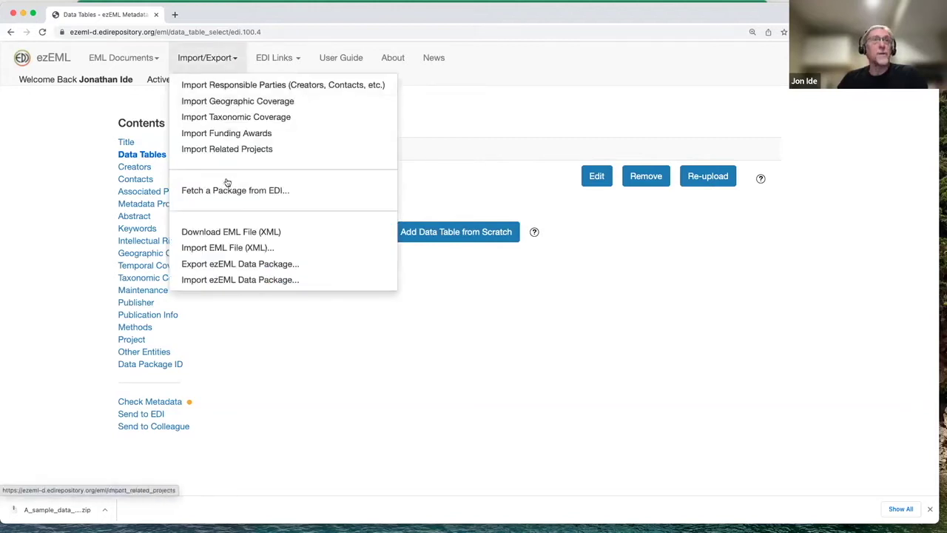
pyautogui.click(223, 250)
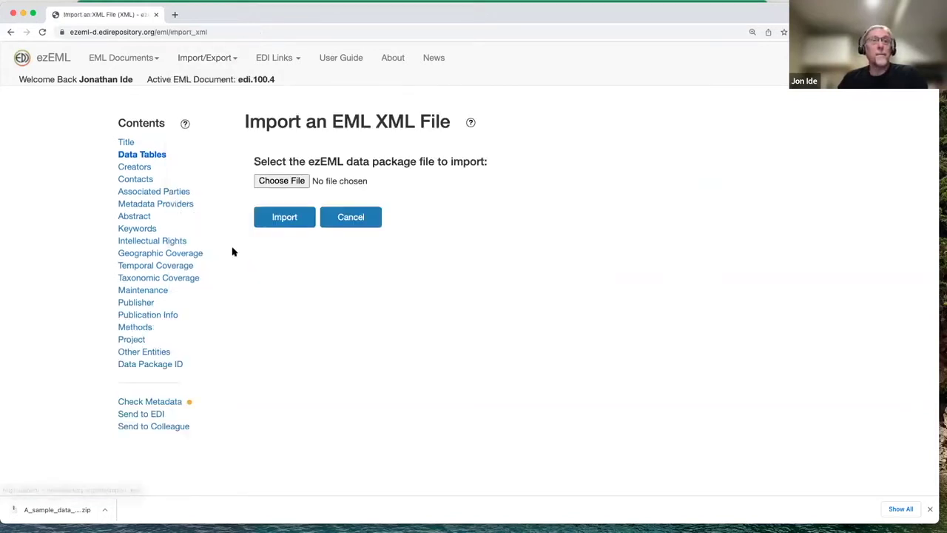
pyautogui.click(286, 182)
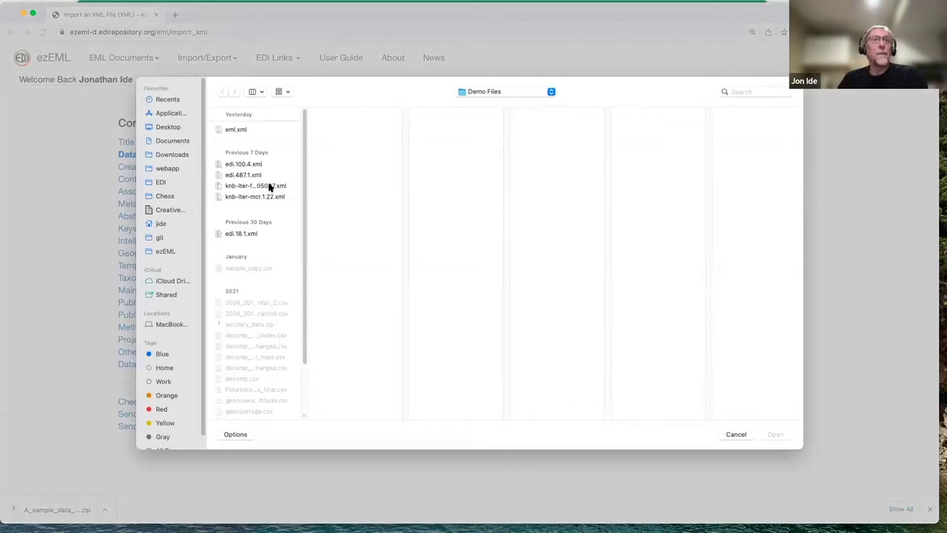
pyautogui.click(271, 186)
pyautogui.click(776, 434)
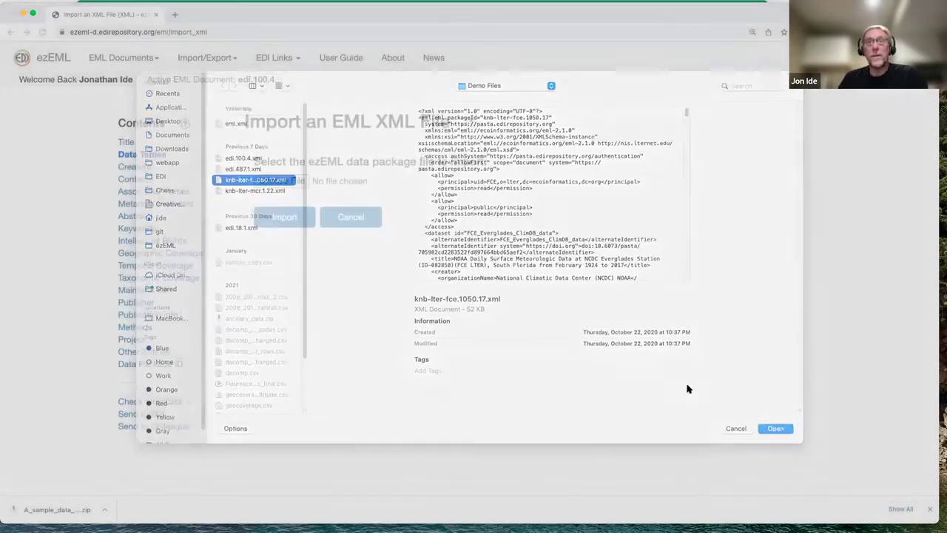
pyautogui.click(301, 225)
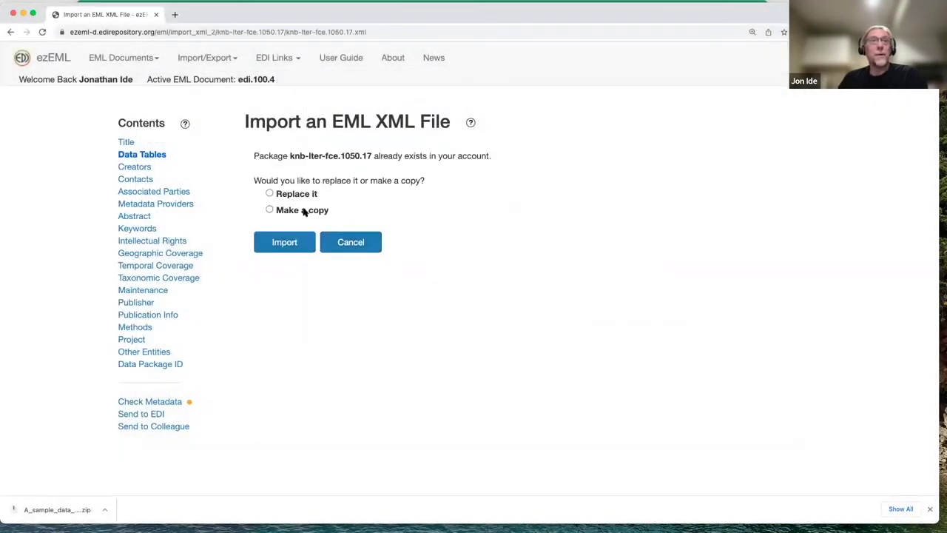
pyautogui.click(277, 194)
pyautogui.click(280, 245)
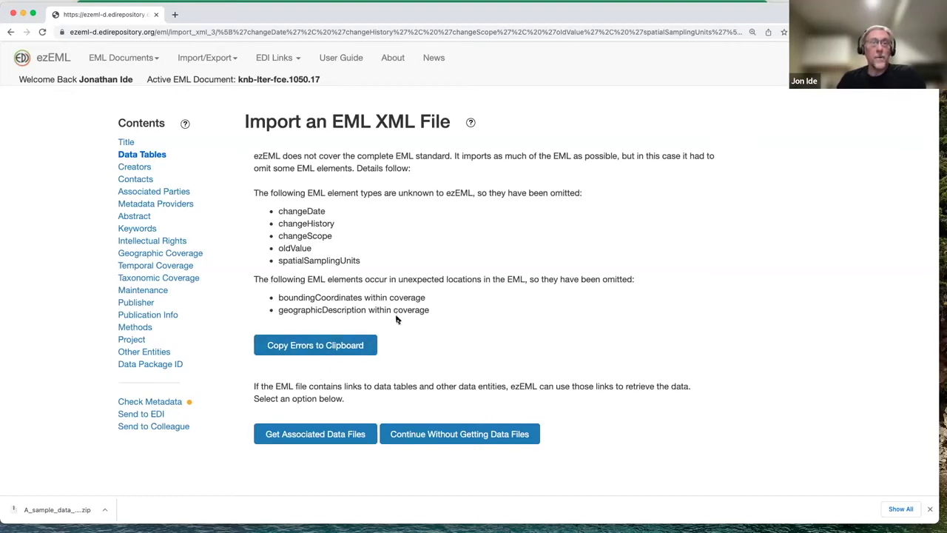
# Copy the import errors to the clipboard and check them as pasted text in the text editor beside the browser.
pyautogui.click(313, 346)
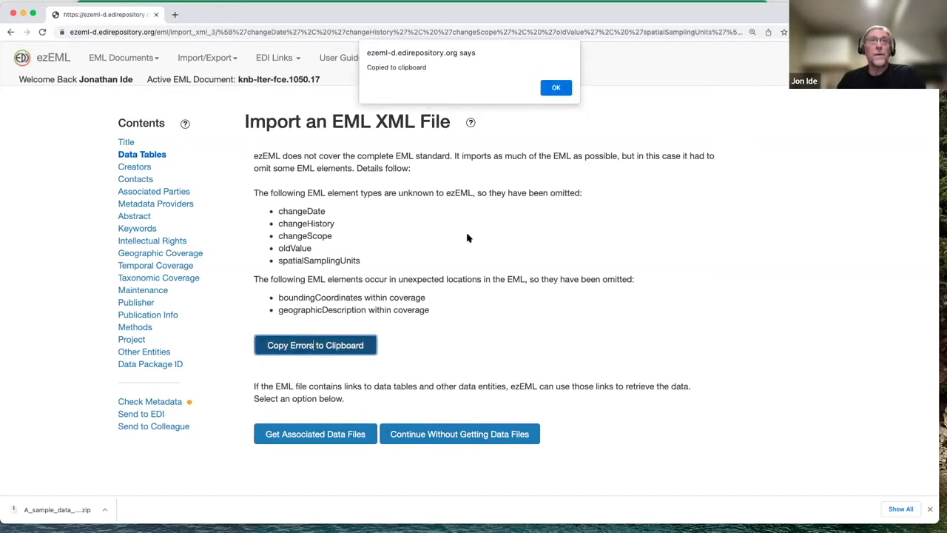
pyautogui.click(556, 89)
pyautogui.press('super+Tab')
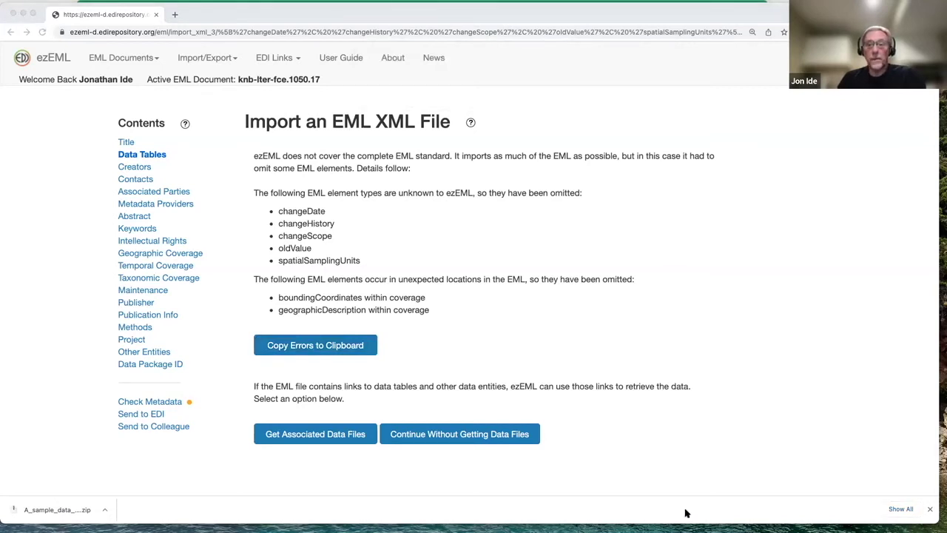
pyautogui.moveTo(694, 15); pyautogui.dragTo(690, 117)
pyautogui.click(707, 70)
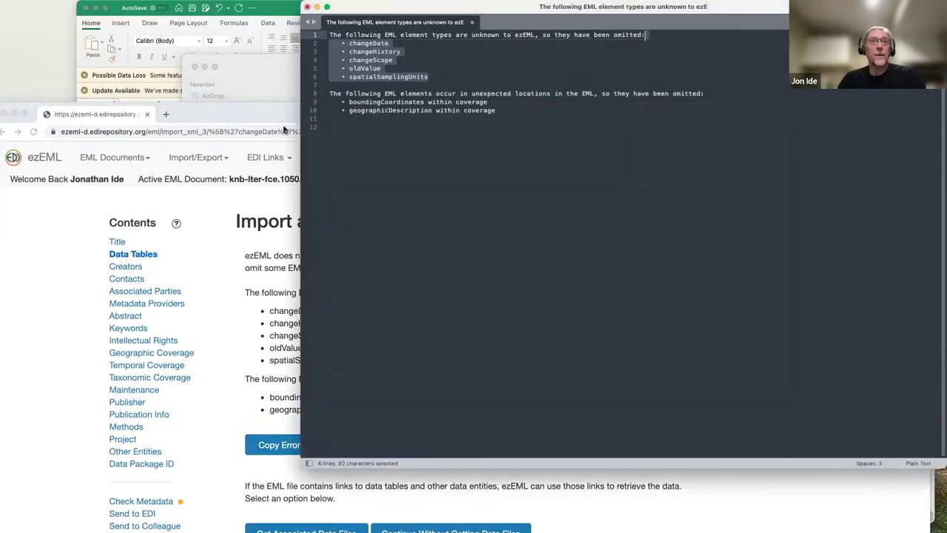
pyautogui.moveTo(287, 111); pyautogui.dragTo(308, 28)
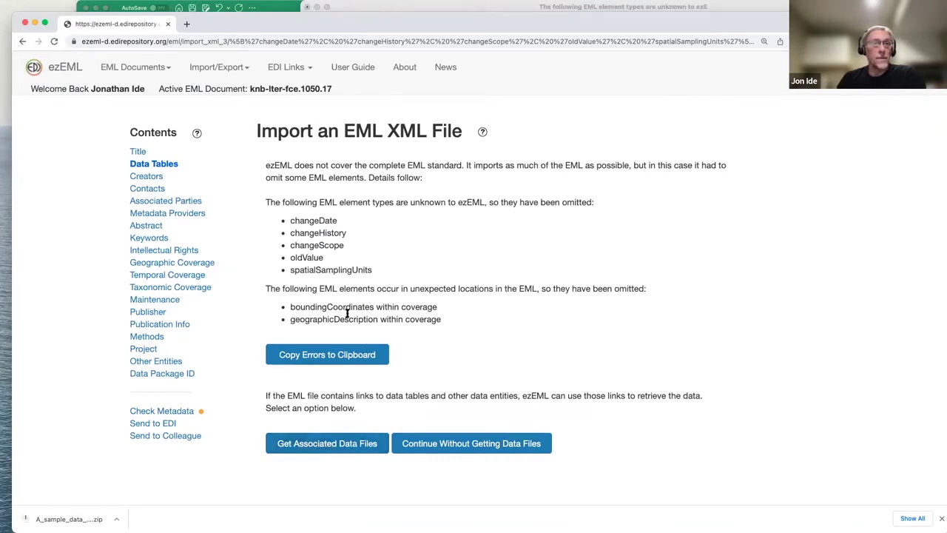
pyautogui.click(6, 245)
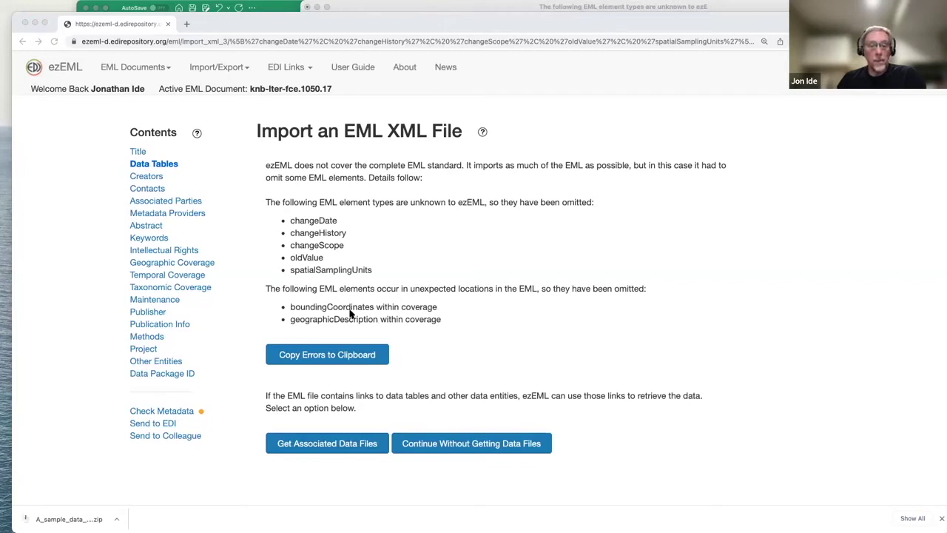
# Import the EML file edi.487.1.xml, replacing the existing package in the account, and dismiss the help on editing text elements.
pyautogui.click(248, 70)
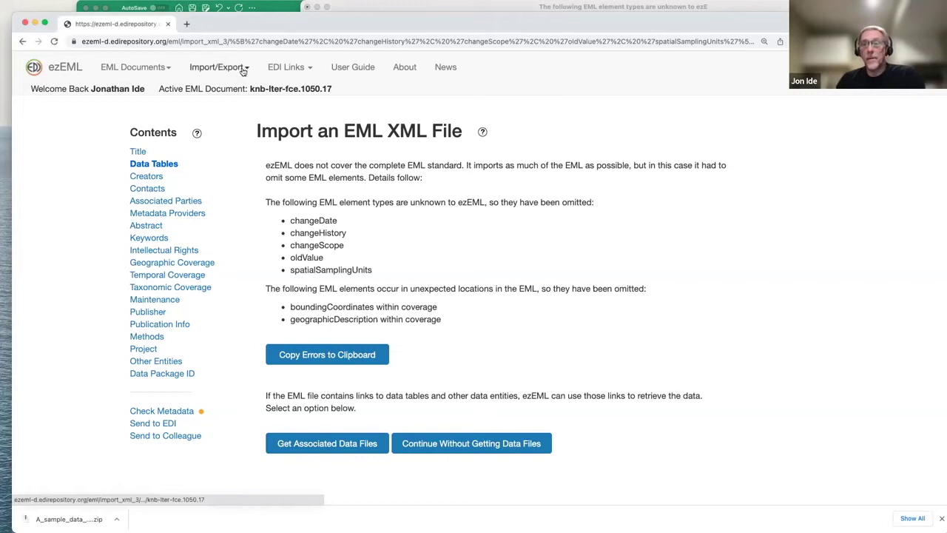
pyautogui.click(244, 71)
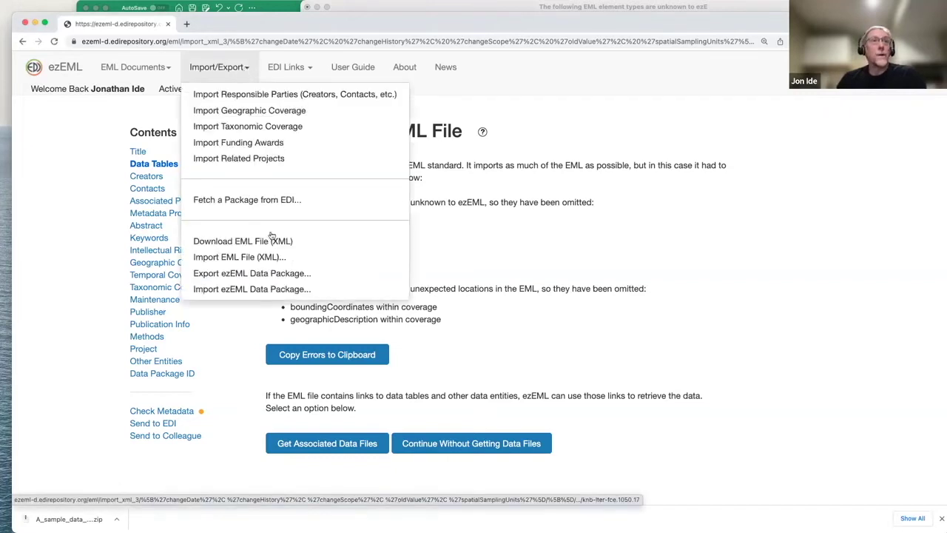
pyautogui.click(254, 259)
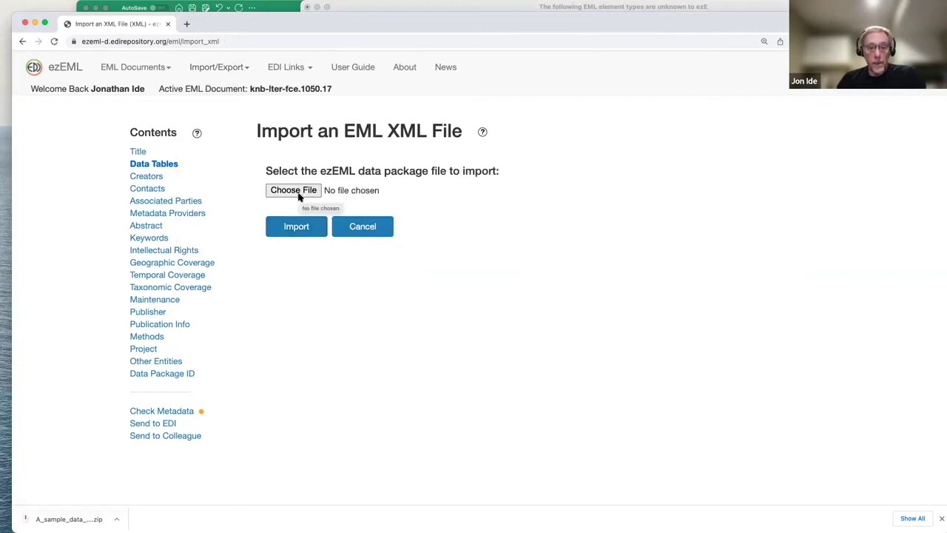
pyautogui.click(300, 194)
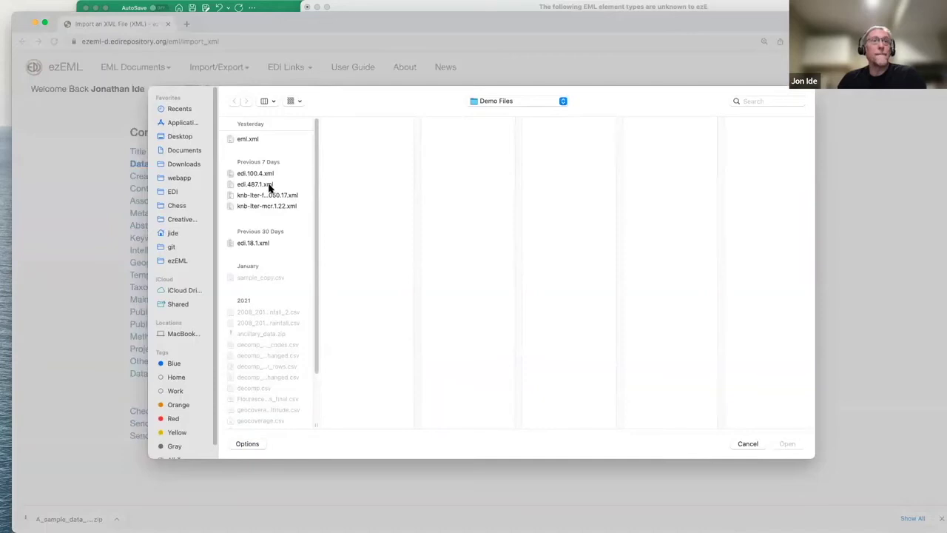
pyautogui.click(269, 184)
pyautogui.click(789, 445)
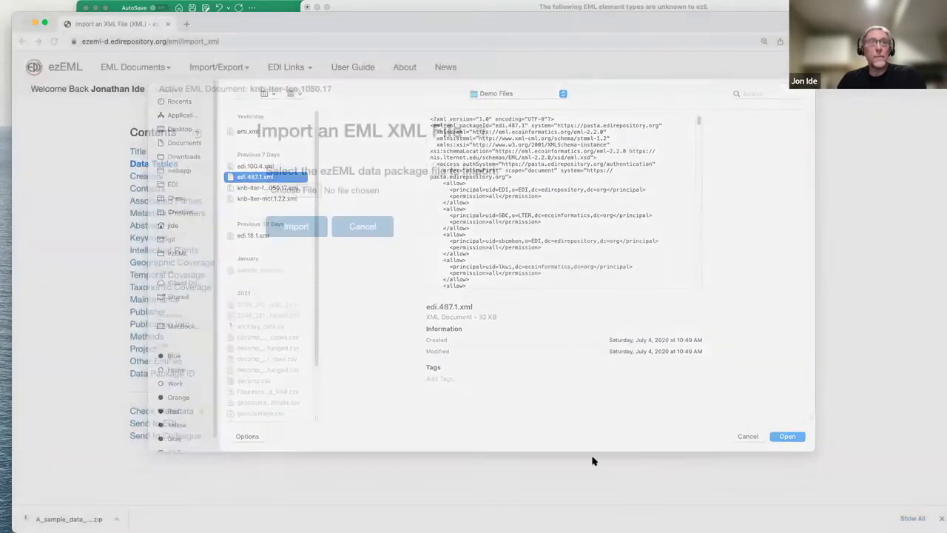
pyautogui.click(295, 227)
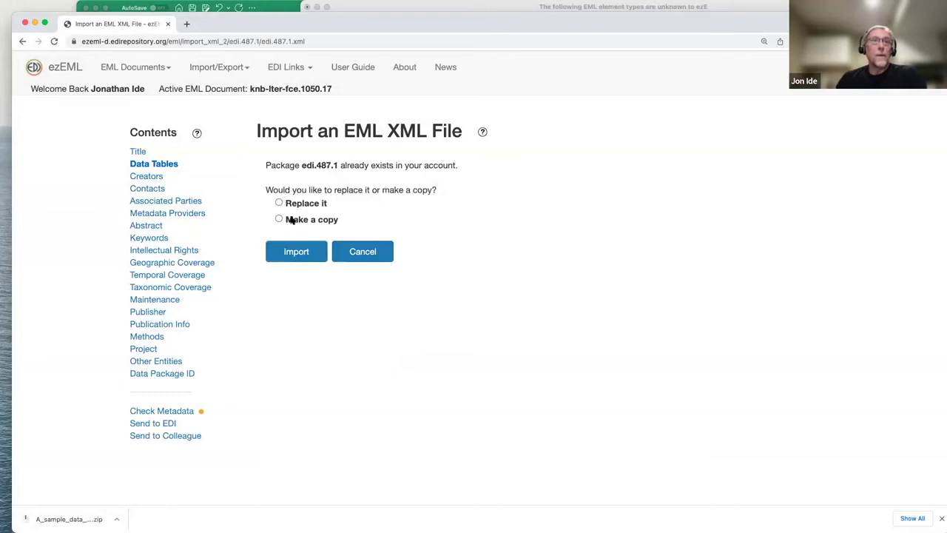
pyautogui.click(279, 202)
pyautogui.click(295, 252)
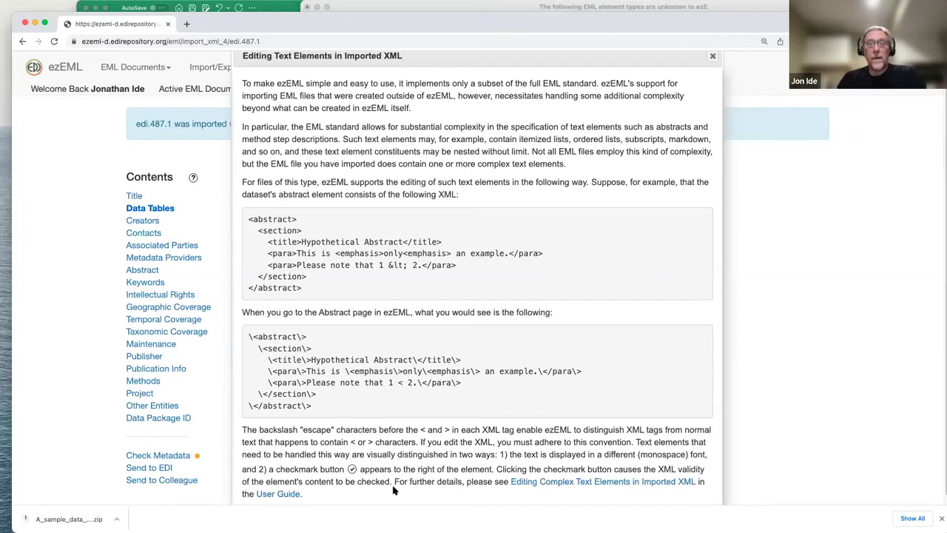
pyautogui.click(711, 57)
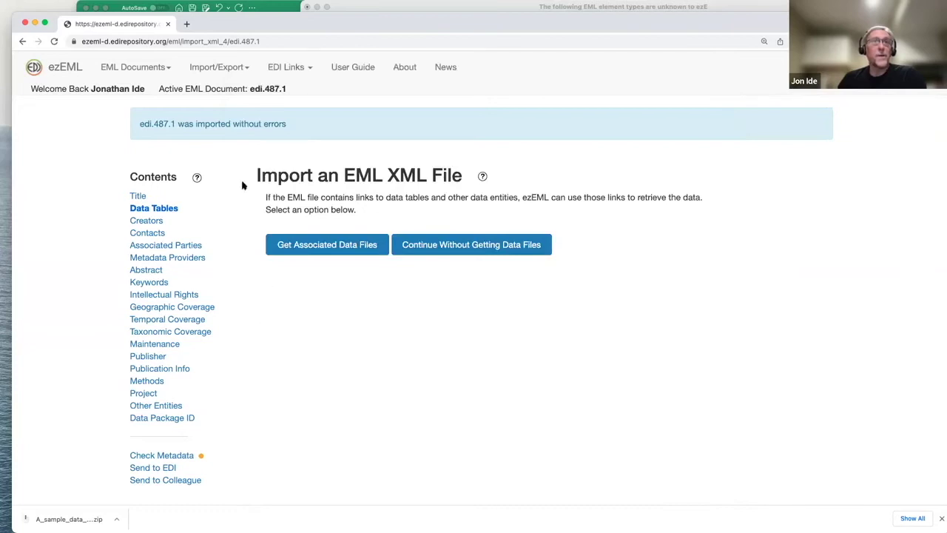
# Look through the abstract, title and data table details of the imported edi.487.1 package.
pyautogui.click(150, 270)
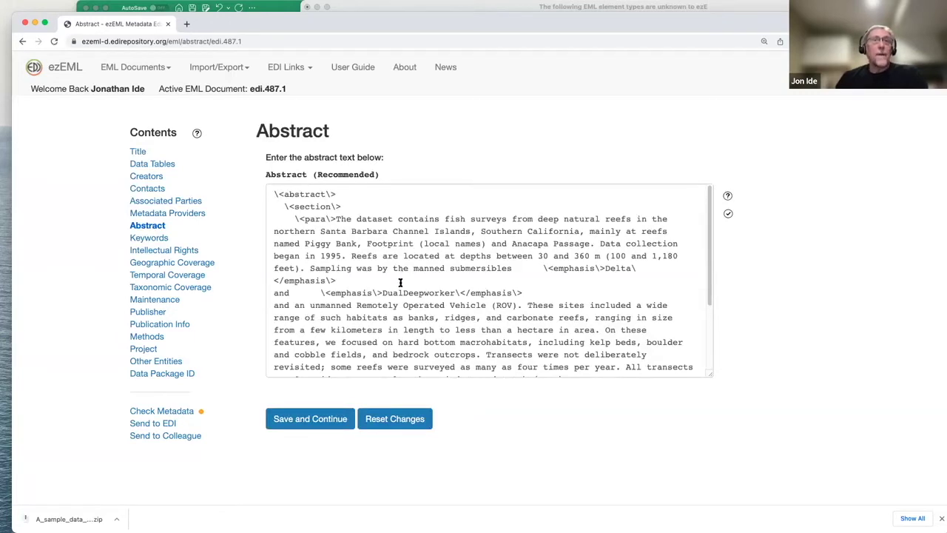
pyautogui.click(138, 152)
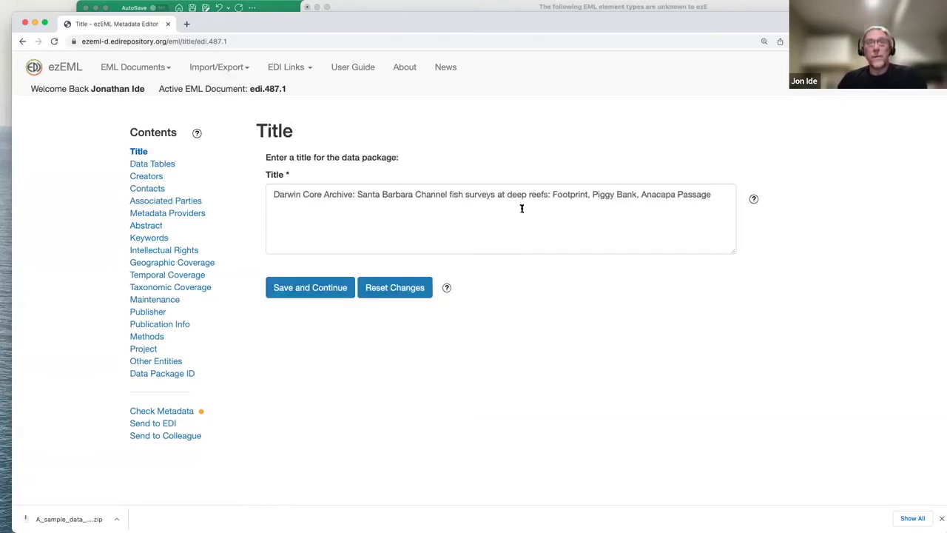
pyautogui.click(140, 167)
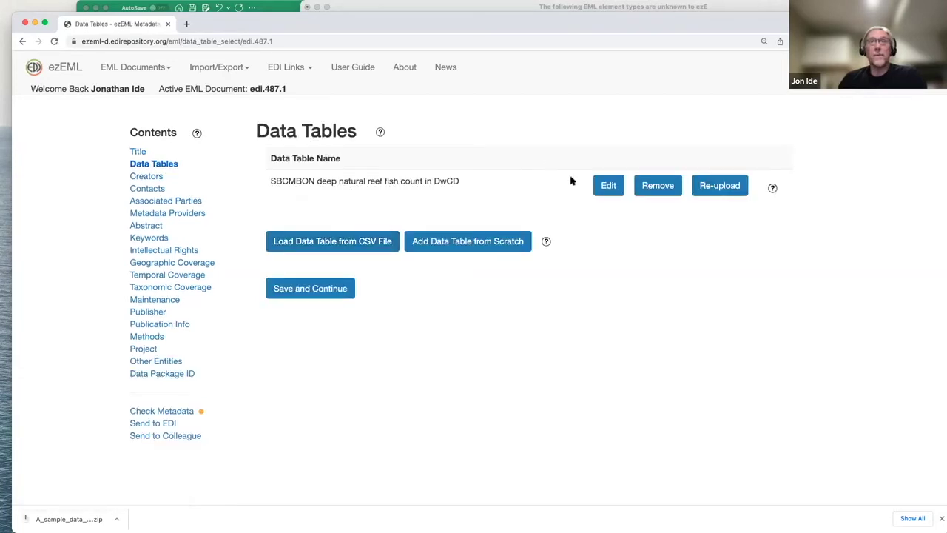
pyautogui.click(611, 186)
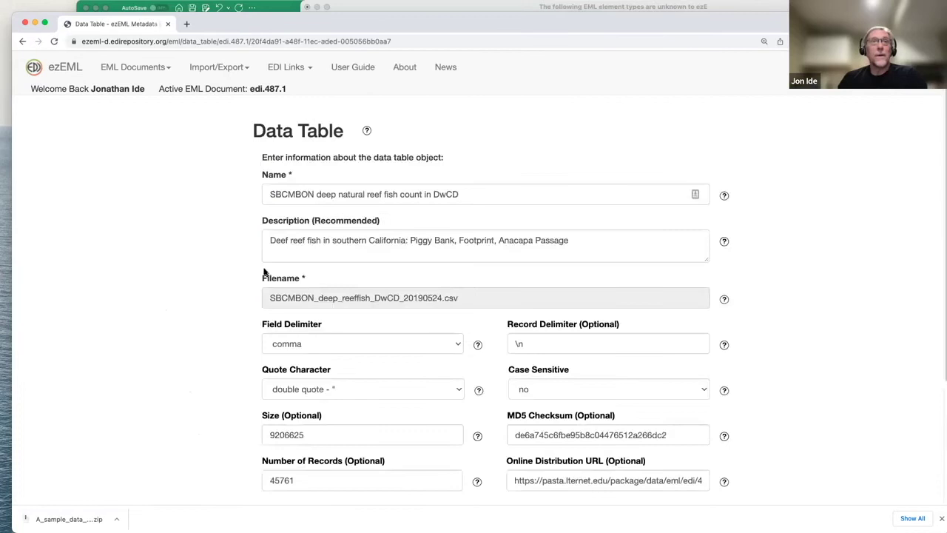
pyautogui.scroll(-1, 349, 442)
pyautogui.scroll(-3, 349, 442)
pyautogui.click(371, 454)
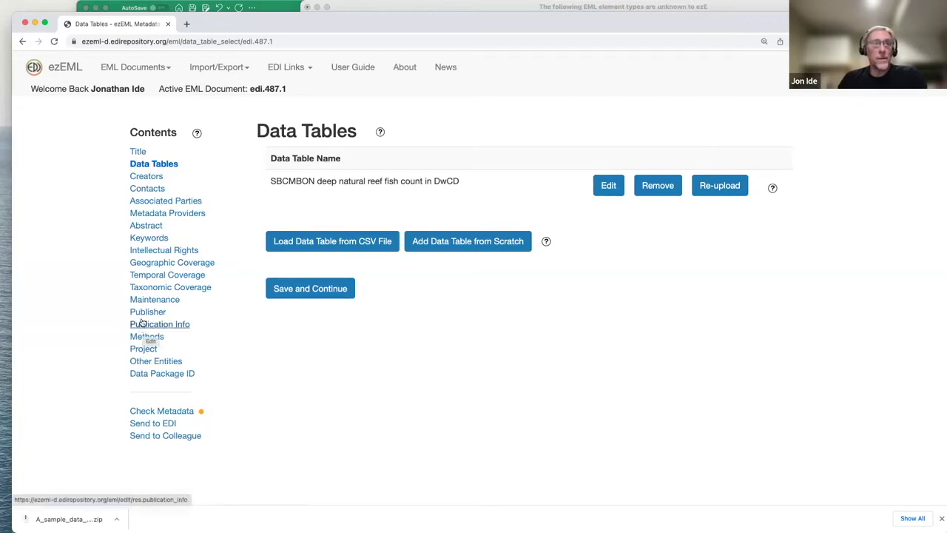
# Read through the abstract's XML and highlight the angle brackets that enclose its opening abstract tag.
pyautogui.click(154, 226)
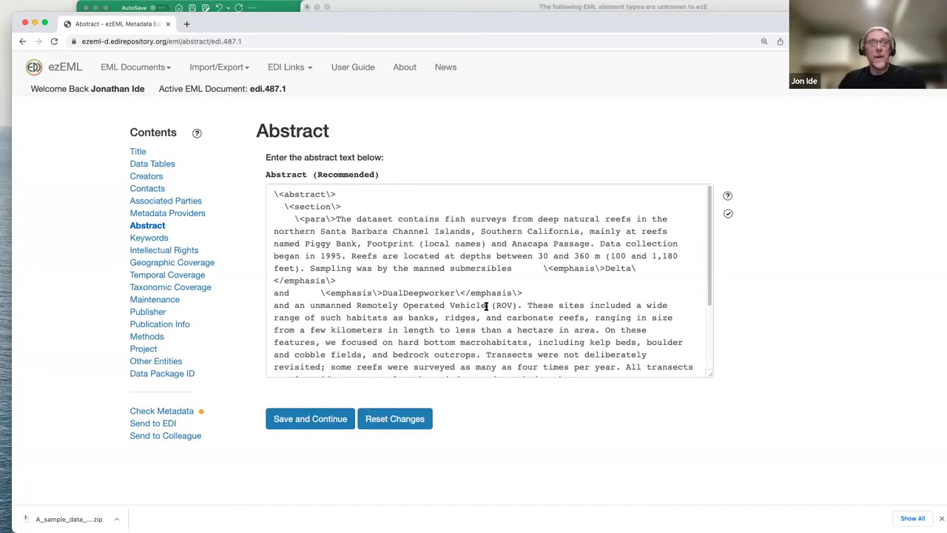
pyautogui.scroll(-2, 479, 252)
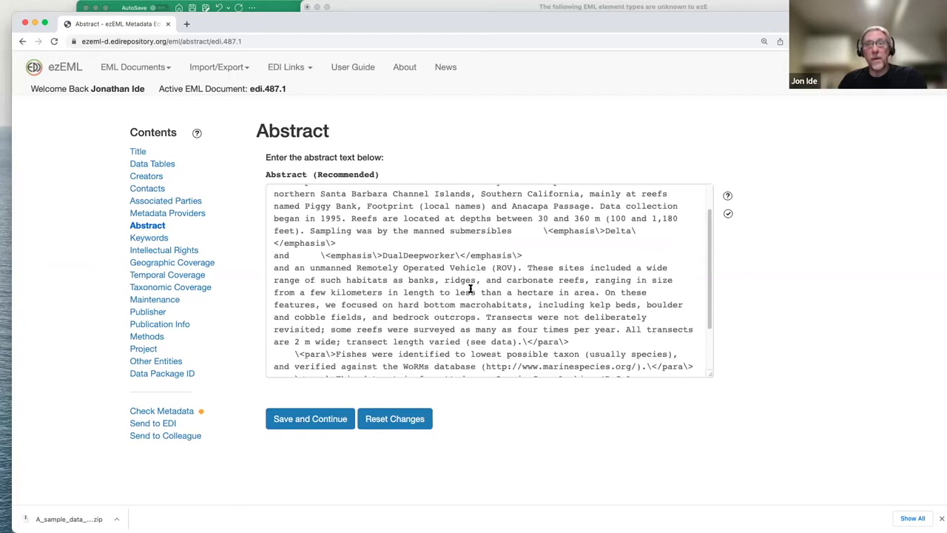
pyautogui.scroll(-4, 477, 292)
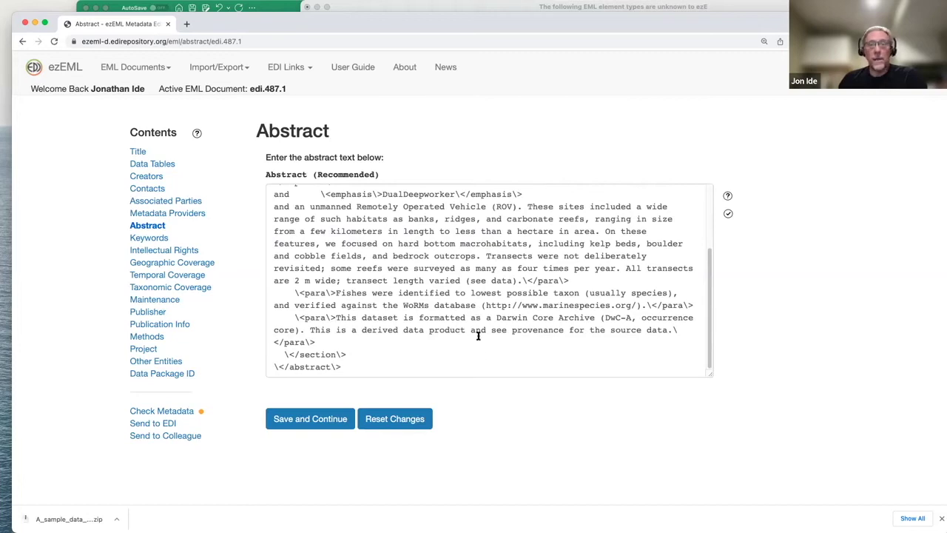
pyautogui.scroll(4, 536, 333)
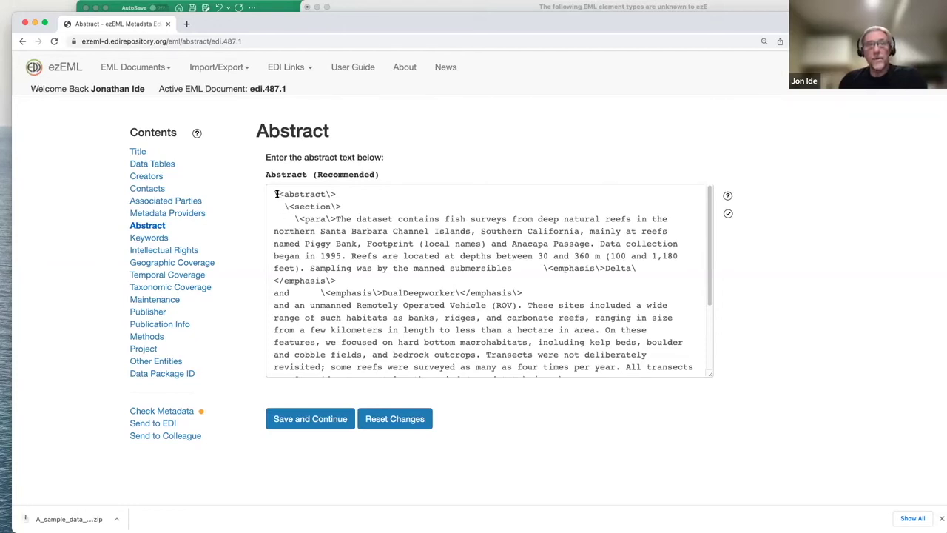
pyautogui.moveTo(278, 192); pyautogui.dragTo(284, 193)
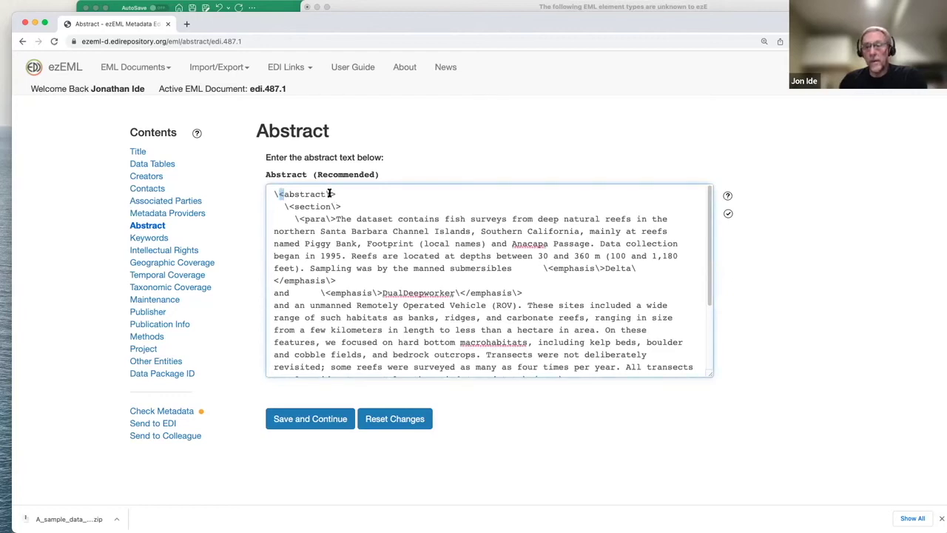
pyautogui.moveTo(329, 194); pyautogui.dragTo(337, 194)
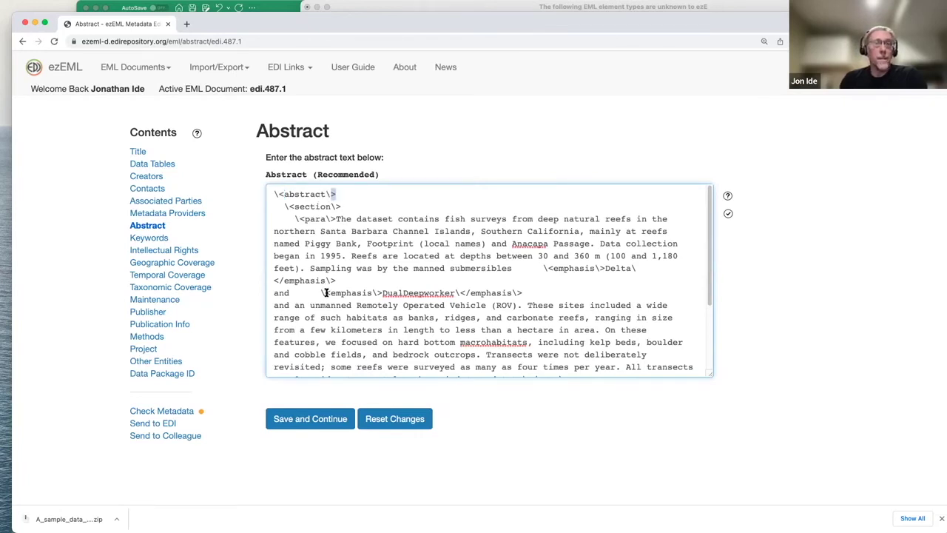
pyautogui.scroll(-1, 327, 290)
pyautogui.scroll(-1, 327, 291)
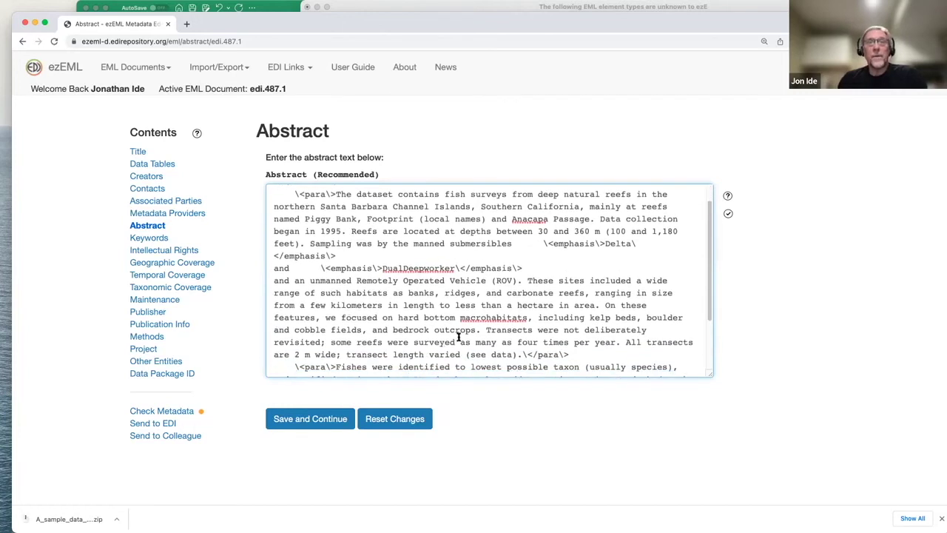
pyautogui.scroll(-1, 432, 333)
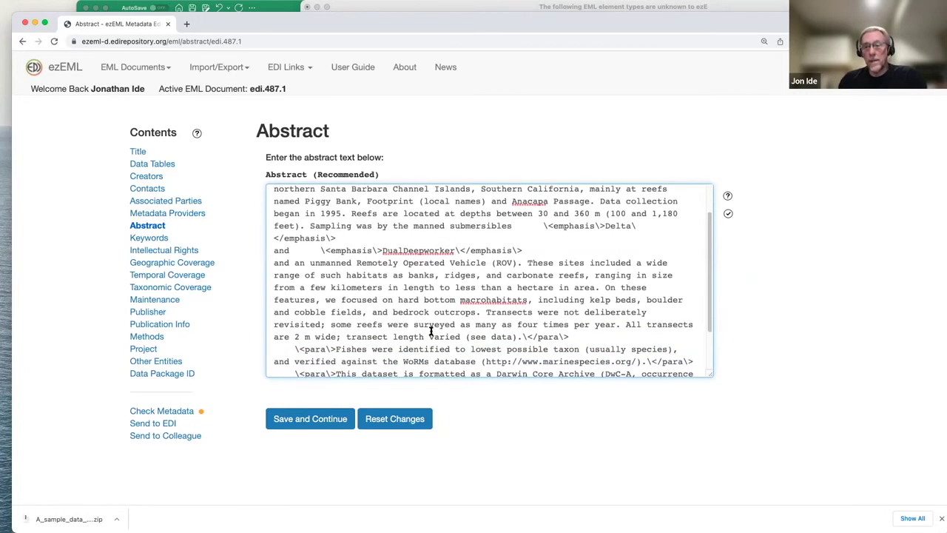
pyautogui.scroll(3, 429, 330)
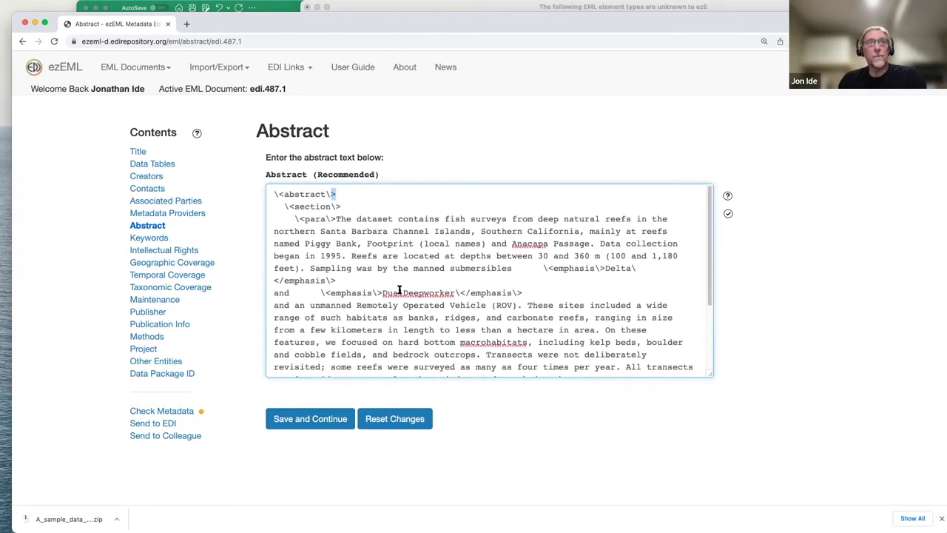
pyautogui.click(355, 198)
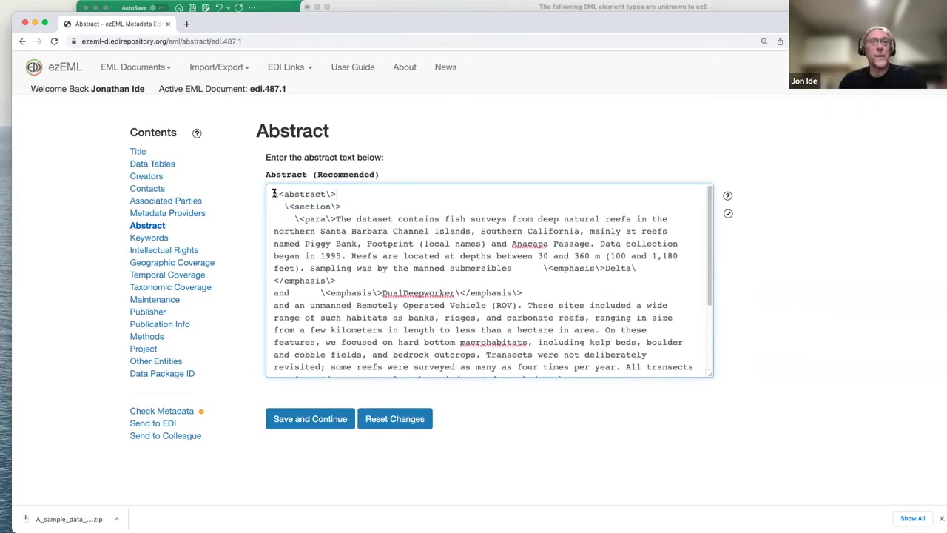
# Highlight the backslash escape characters in the opening abstract tag and in the emphasis tag before DualDeepworker.
pyautogui.moveTo(274, 194); pyautogui.dragTo(282, 194)
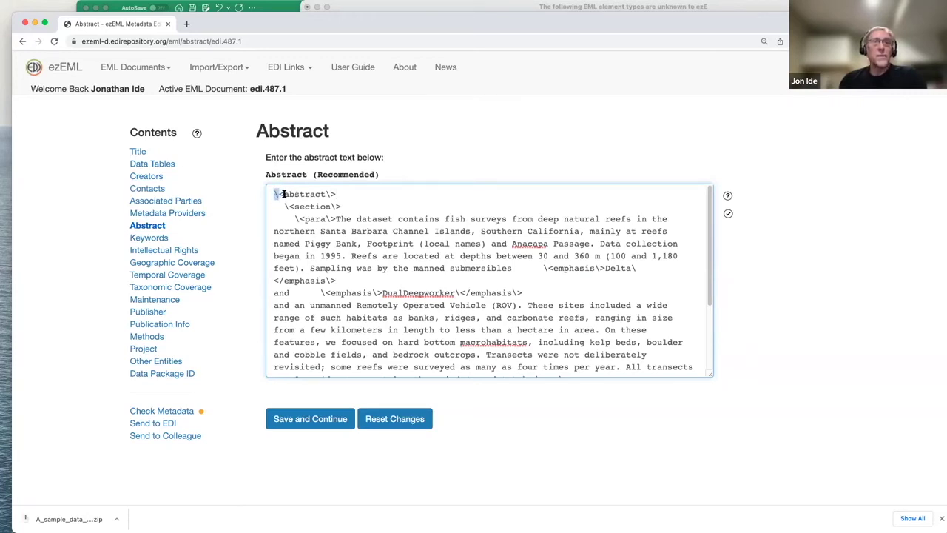
pyautogui.moveTo(271, 193); pyautogui.dragTo(336, 194)
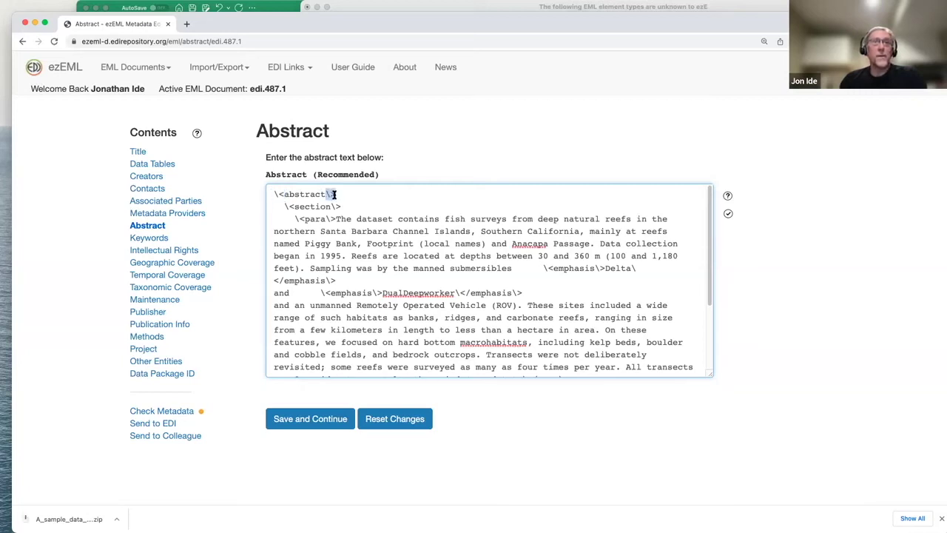
pyautogui.scroll(-1, 361, 258)
pyautogui.scroll(-1, 361, 258)
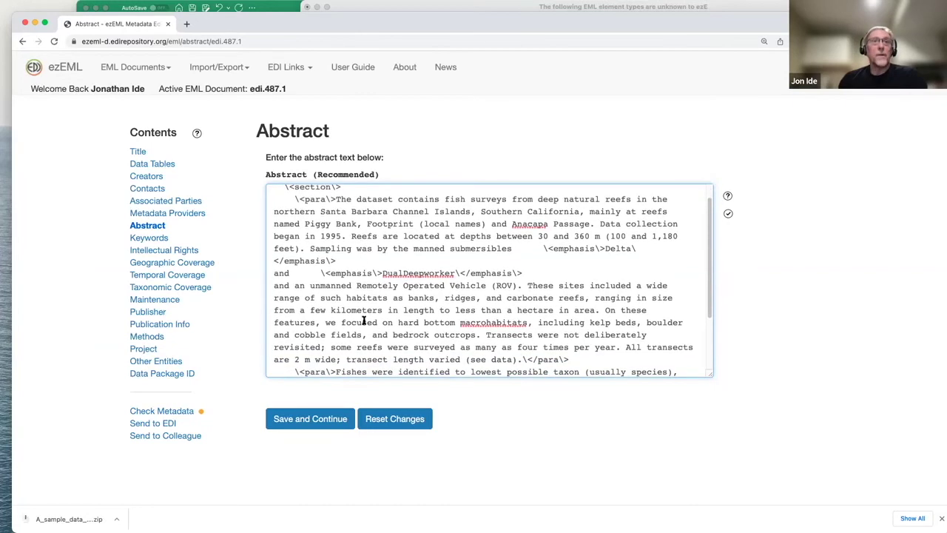
pyautogui.moveTo(321, 273); pyautogui.dragTo(378, 273)
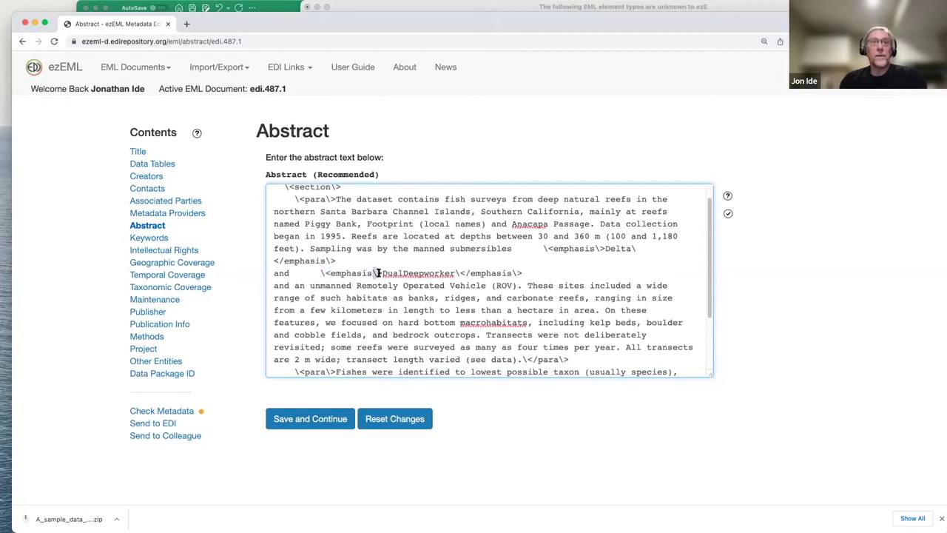
pyautogui.scroll(-1, 384, 345)
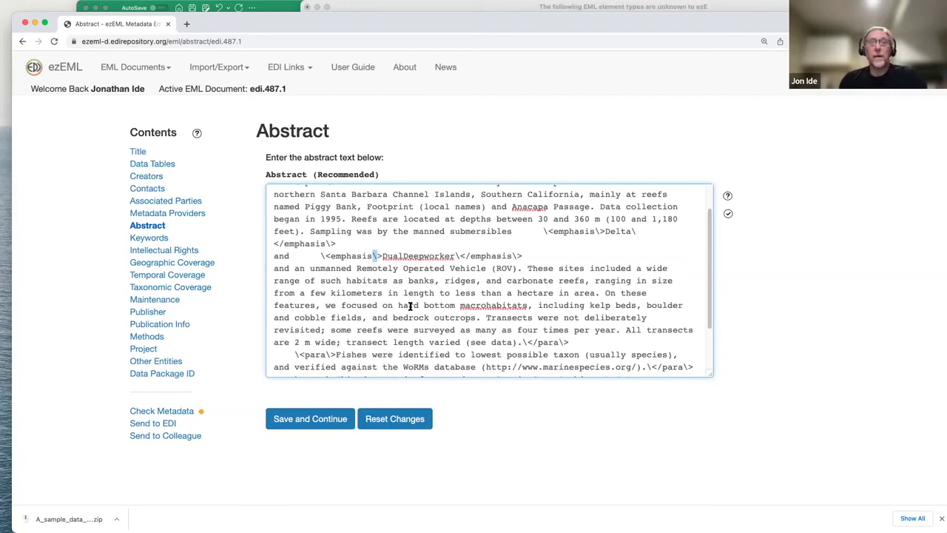
pyautogui.scroll(2, 410, 305)
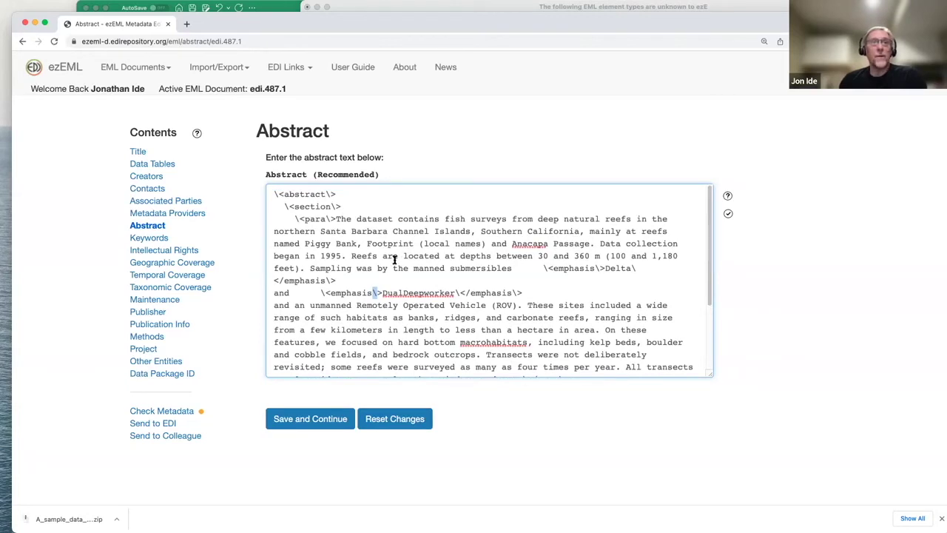
# Insert the word "present" before "dataset" in the first sentence of the abstract.
pyautogui.click(408, 239)
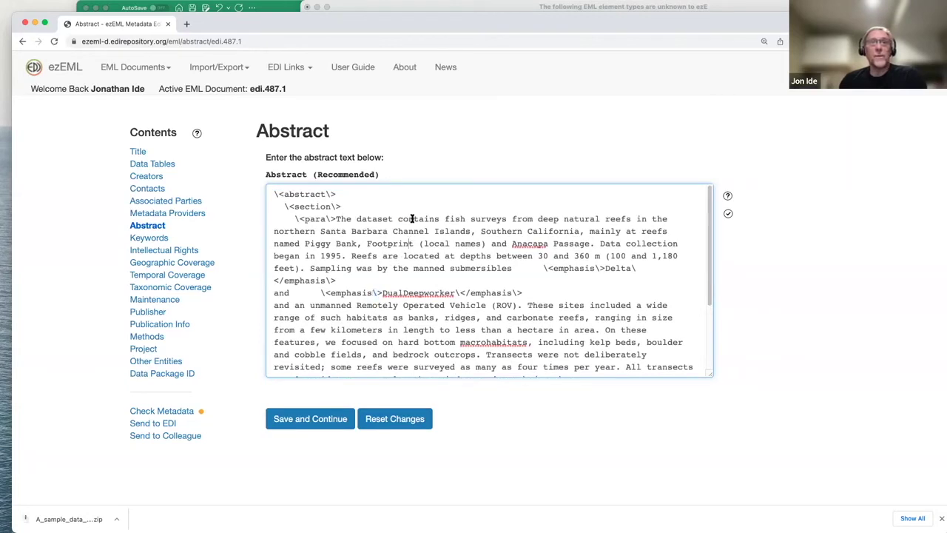
pyautogui.click(356, 219)
pyautogui.write('PRESEN\\')
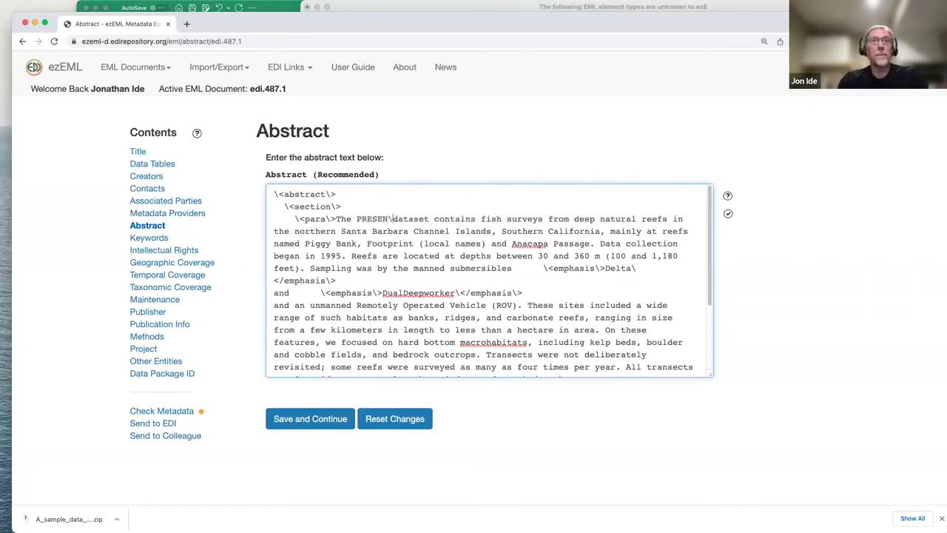
pyautogui.press('BackSpace')
pyautogui.press('BackSpace')
pyautogui.press('BackSpace')
pyautogui.press('BackSpace')
pyautogui.press('BackSpace')
pyautogui.press('BackSpace')
pyautogui.press('BackSpace')
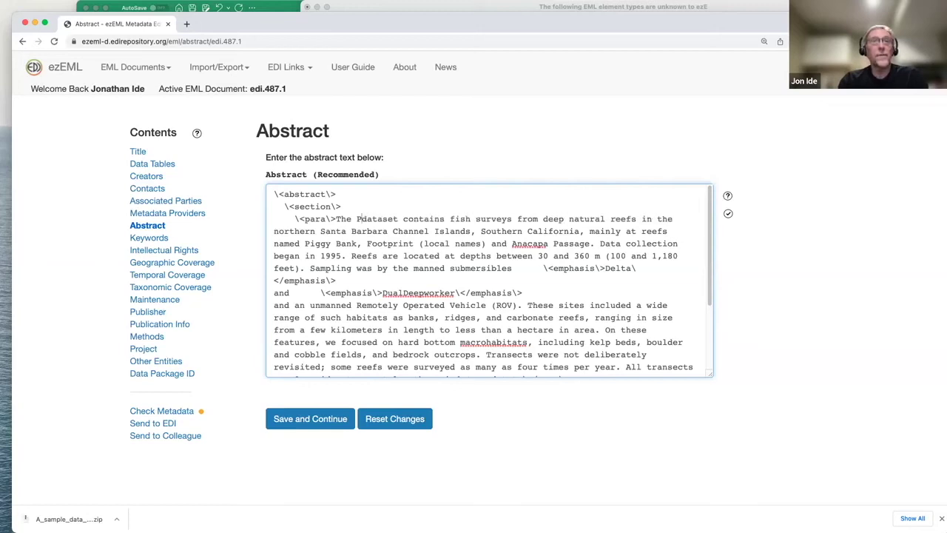
pyautogui.write('present')
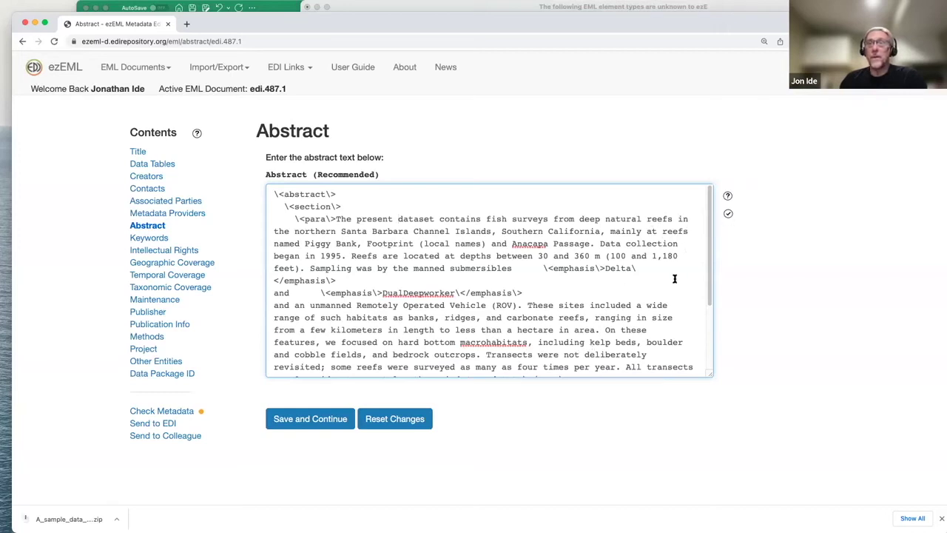
# Check the XML validity of the edited abstract and place the text cursor inside its first opening para tag.
pyautogui.click(728, 215)
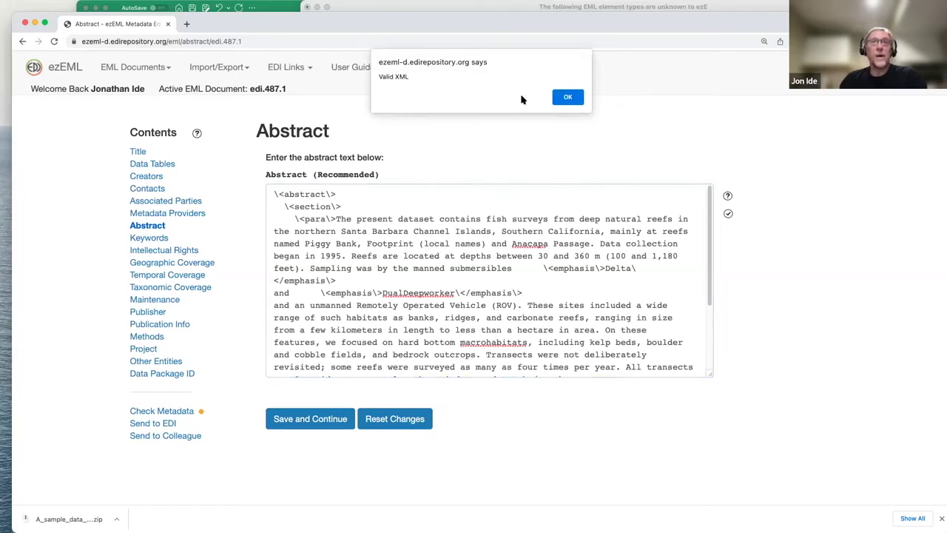
pyautogui.click(568, 99)
pyautogui.click(327, 221)
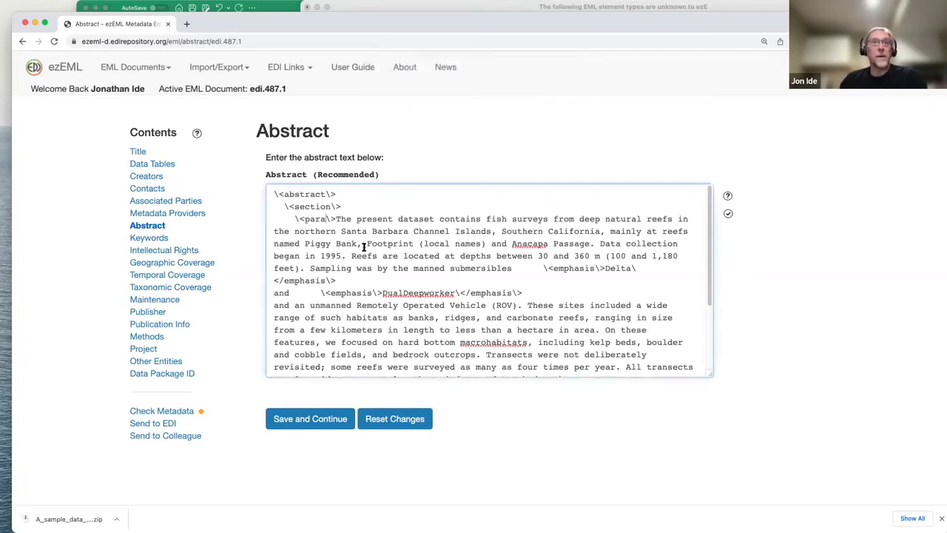
# Change the abstract's first opening para tag to parax and check the XML validity.
pyautogui.write('x')
pyautogui.doubleClick(317, 220)
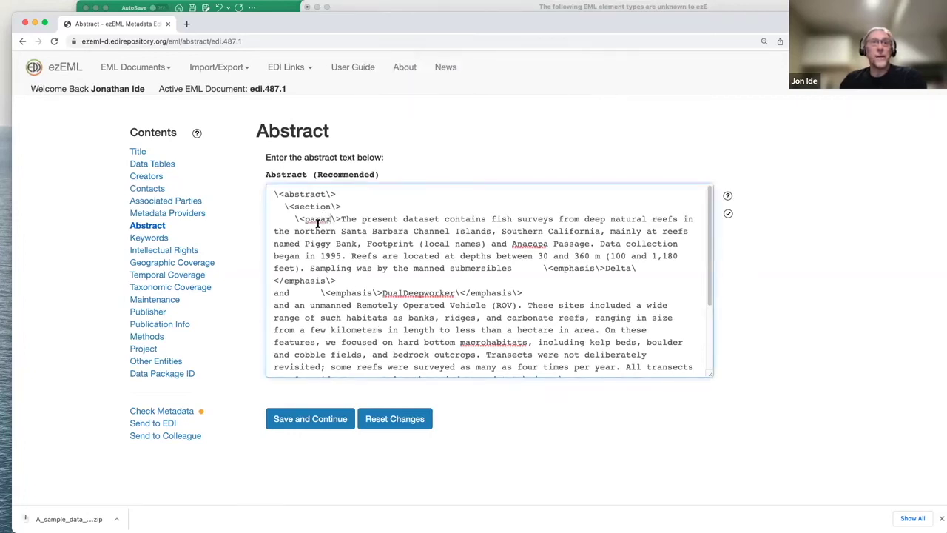
pyautogui.click(728, 213)
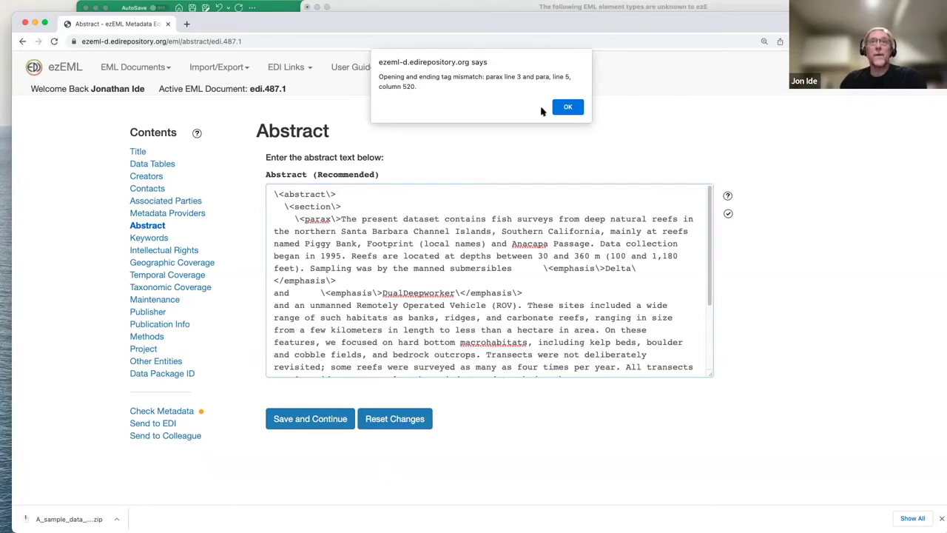
pyautogui.click(559, 110)
# Restore the abstract's first opening tag to para and close the calendar reminder without dismissing it.
pyautogui.click(331, 216)
pyautogui.press('BackSpace')
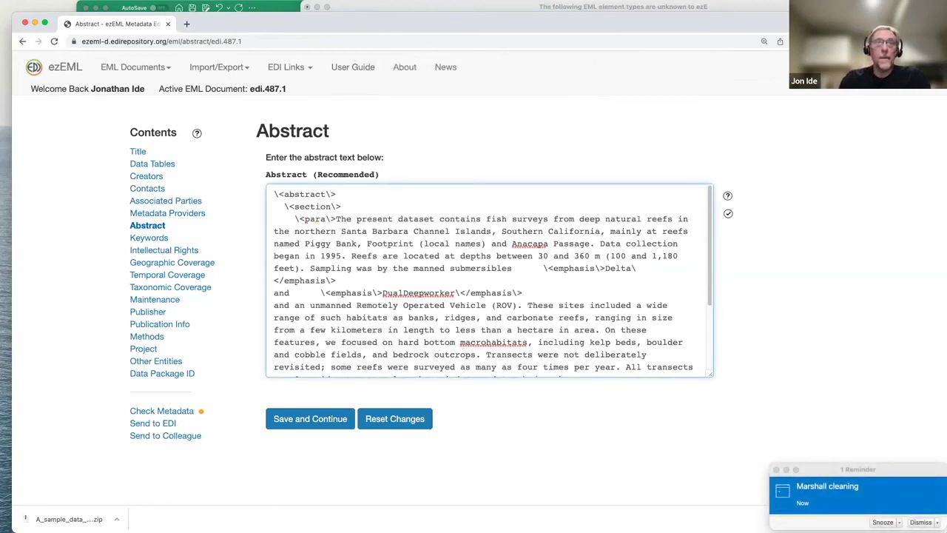
pyautogui.click(776, 471)
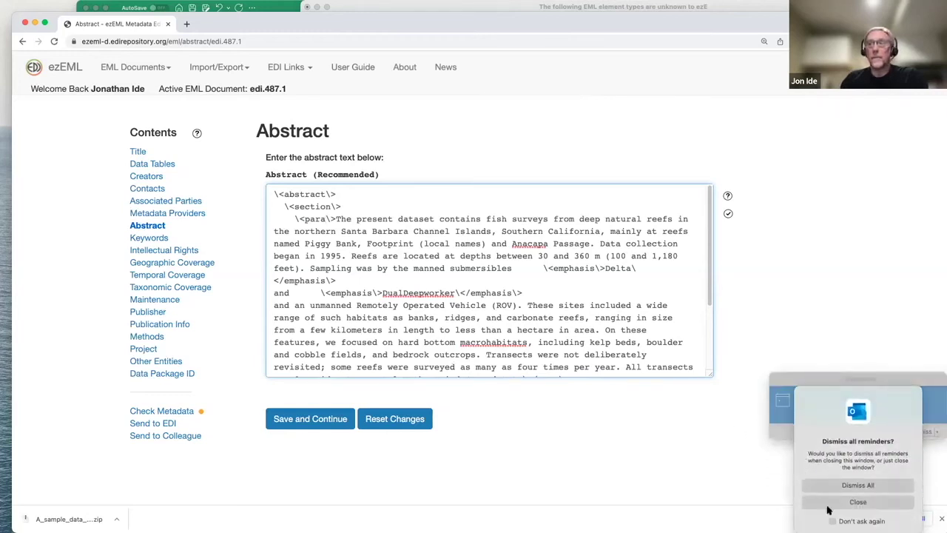
pyautogui.click(856, 502)
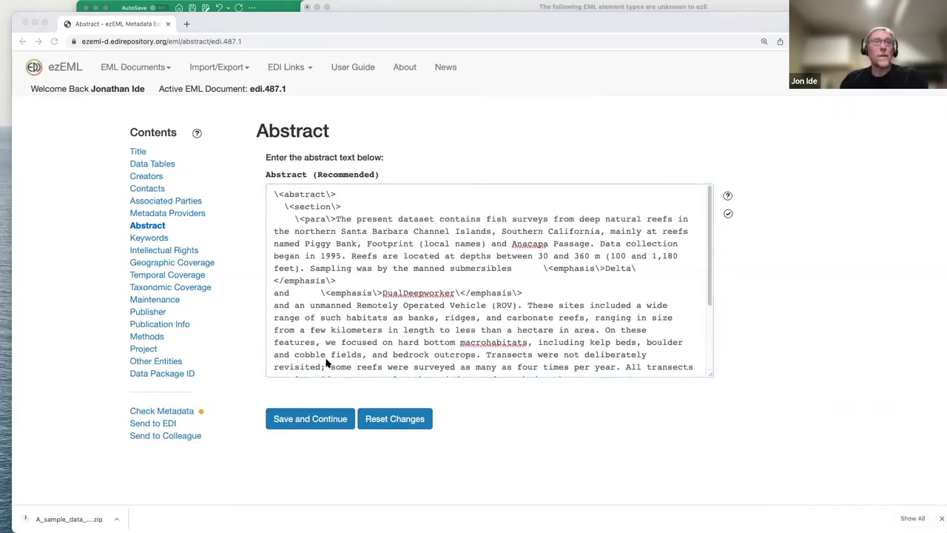
# Check the XML validity of the restored abstract.
pyautogui.click(657, 268)
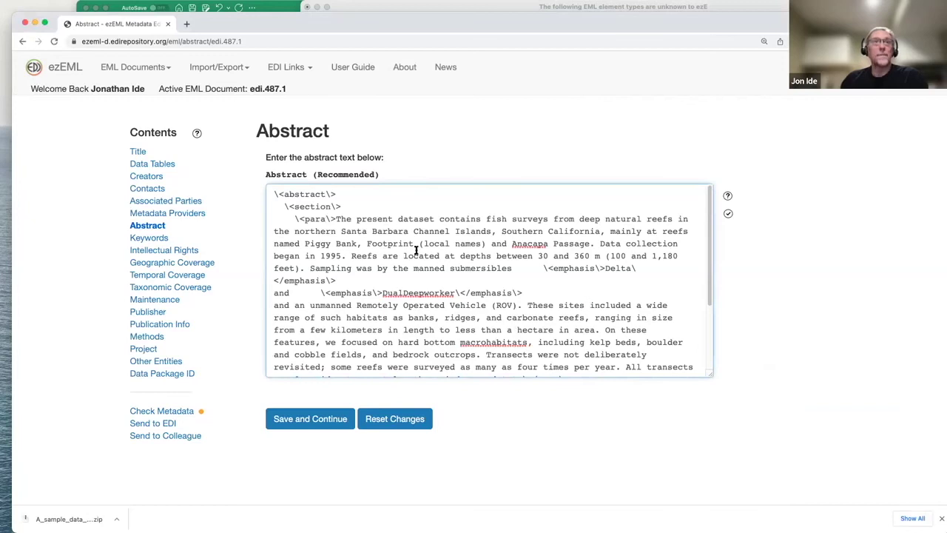
pyautogui.click(728, 214)
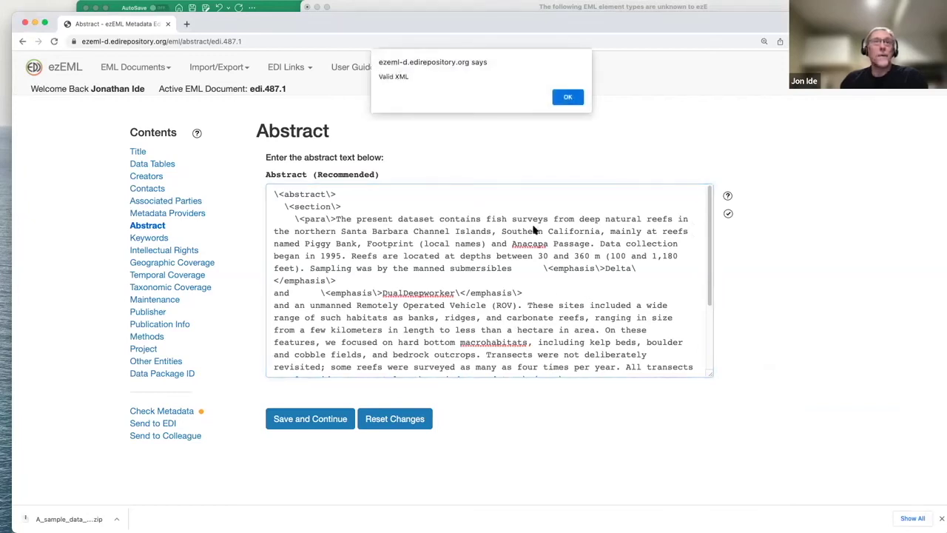
pyautogui.click(567, 98)
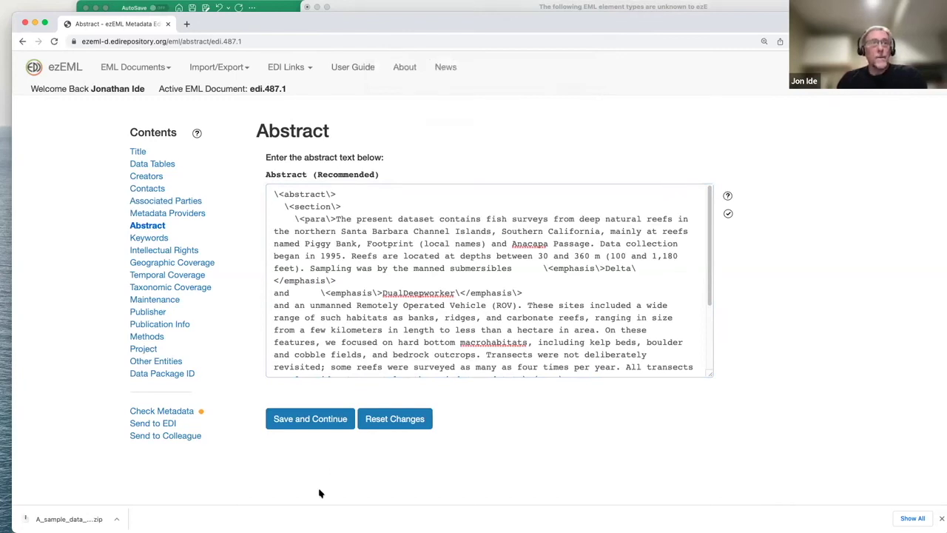
# Rename the abstract's first opening para tag to parax and try to save the abstract.
pyautogui.click(329, 218)
pyautogui.write('x')
pyautogui.click(300, 420)
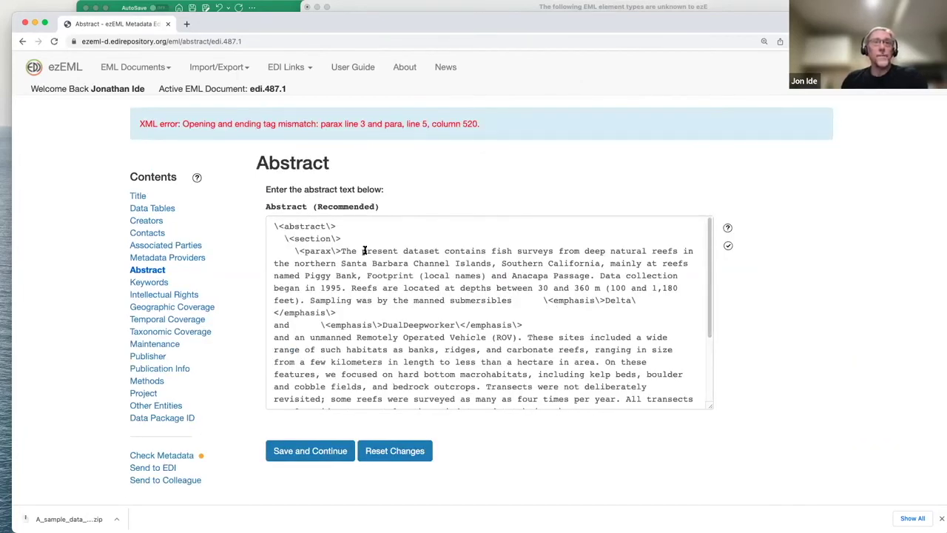
# Correct the first opening tag back to para and save the abstract, continuing to Keywords.
pyautogui.click(332, 248)
pyautogui.press('BackSpace')
pyautogui.click(307, 452)
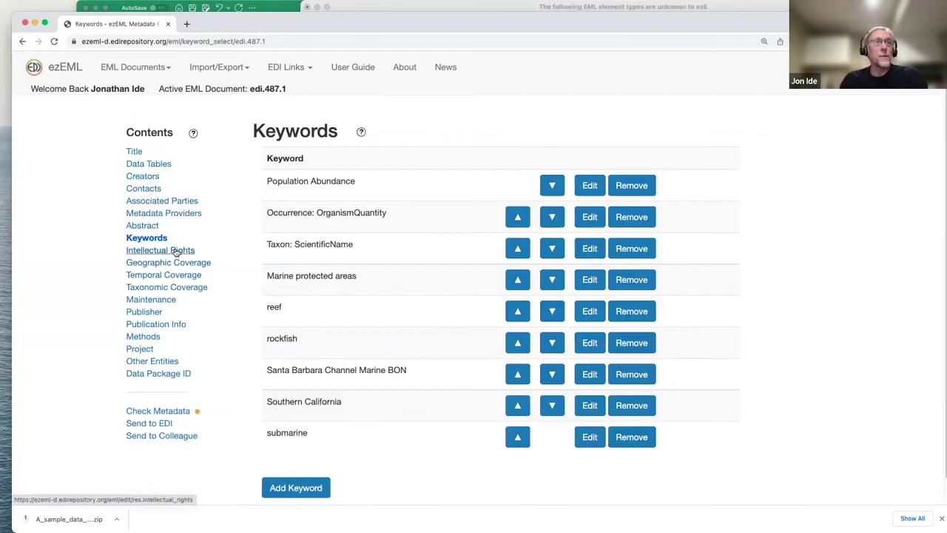
# Review the XML text in Intellectual Rights and in the first method step's description, leaving the method step without saving.
pyautogui.click(177, 253)
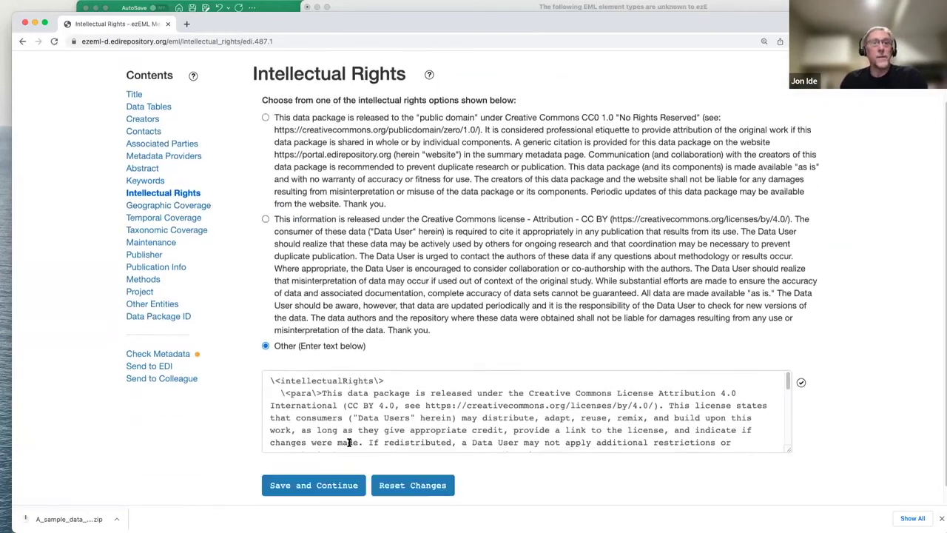
pyautogui.scroll(-2, 322, 418)
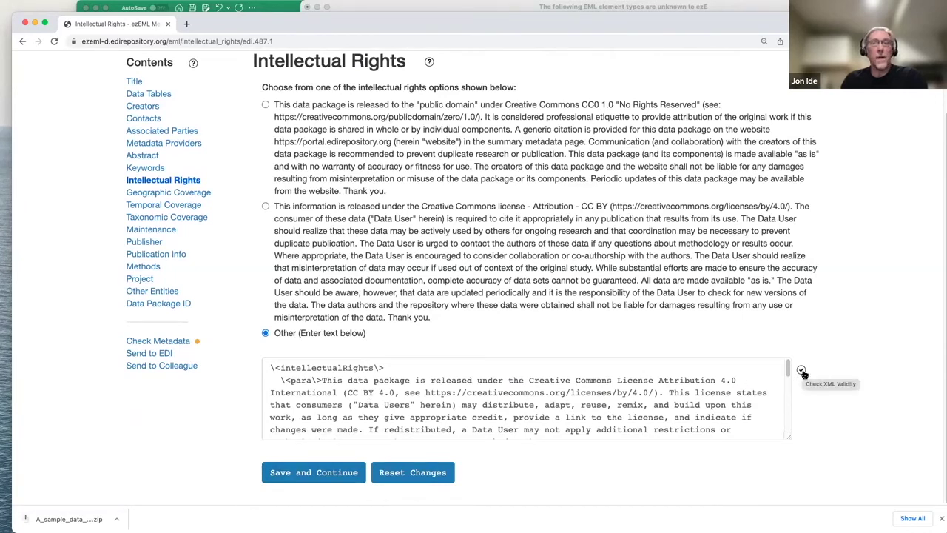
pyautogui.click(145, 267)
pyautogui.click(668, 184)
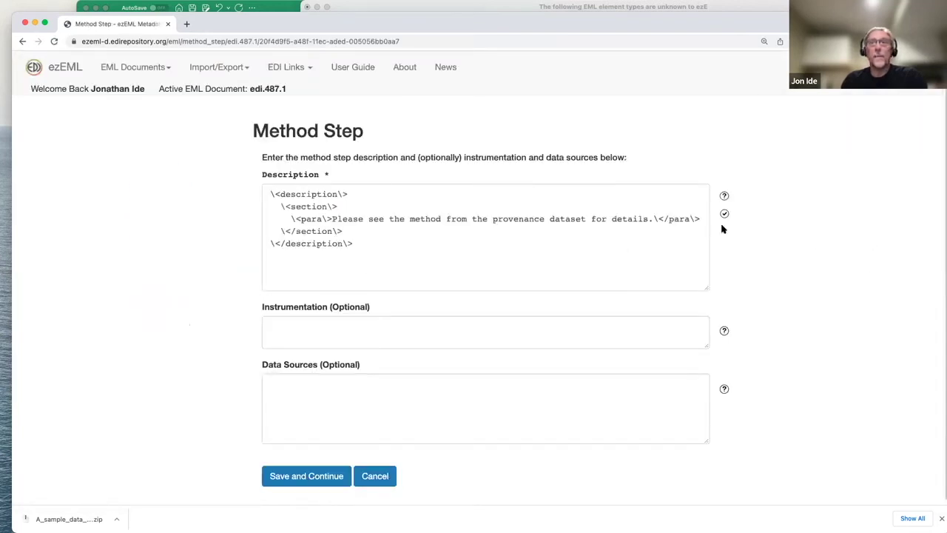
pyautogui.click(375, 476)
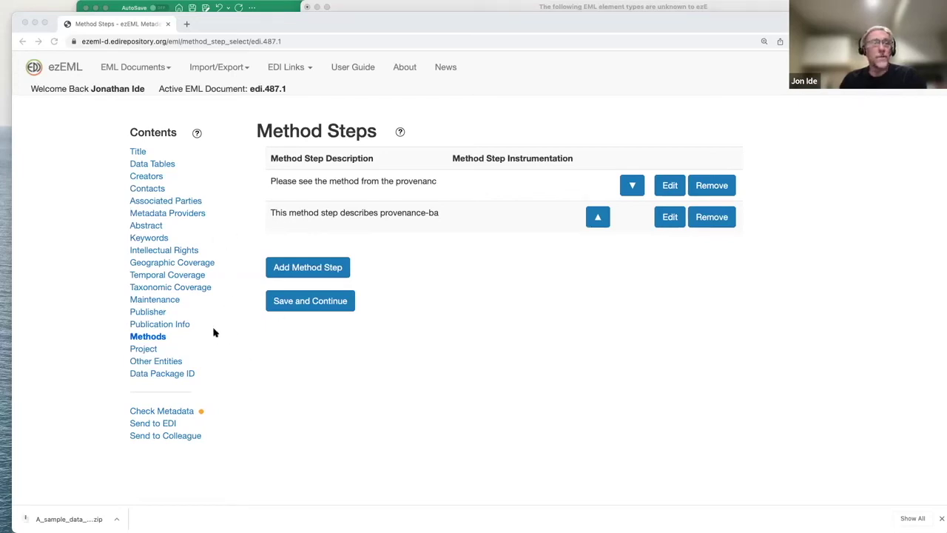
# Revisit the abstract's XML text and compare it with the first method step's description, cancelling out of the method step.
pyautogui.click(150, 230)
pyautogui.click(151, 229)
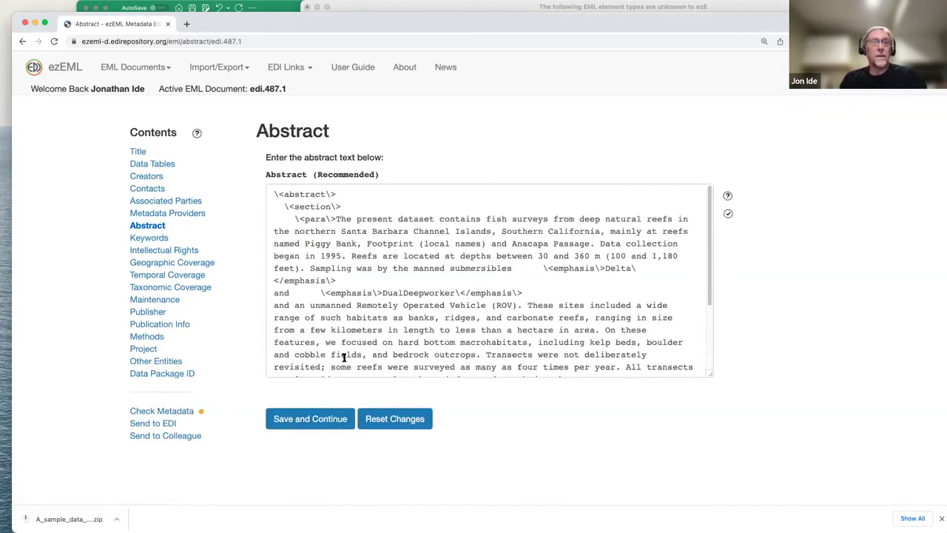
pyautogui.click(147, 338)
pyautogui.click(669, 187)
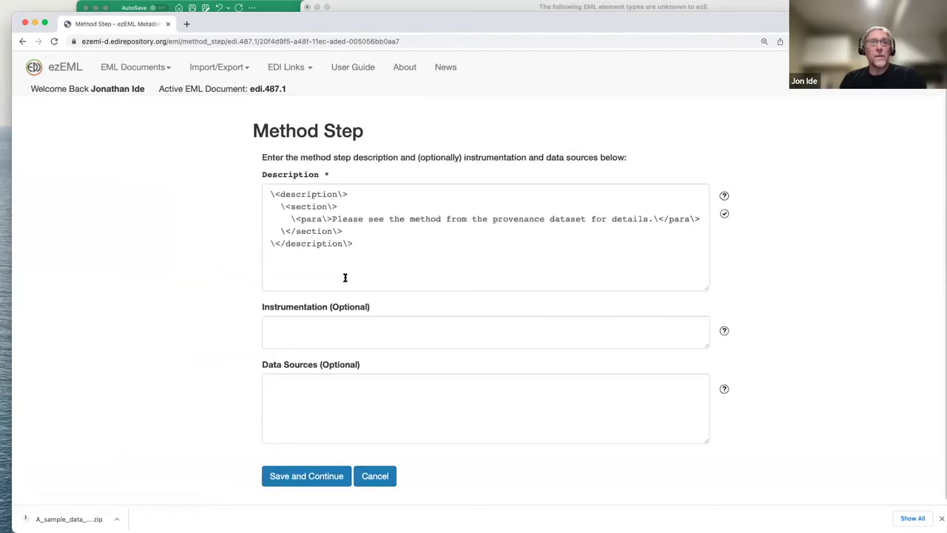
pyautogui.click(370, 476)
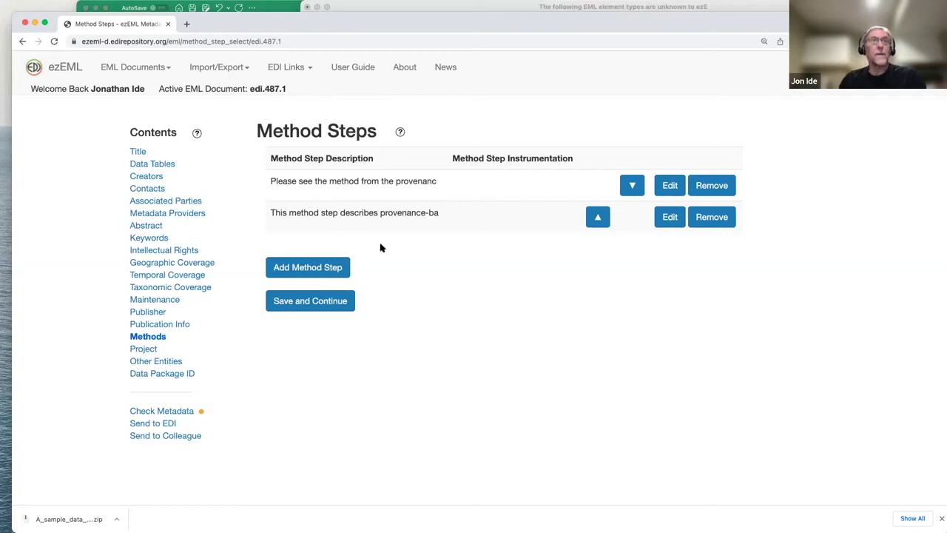
# Fetch the edi.15 data package from EDI, using the edi scope.
pyautogui.click(246, 68)
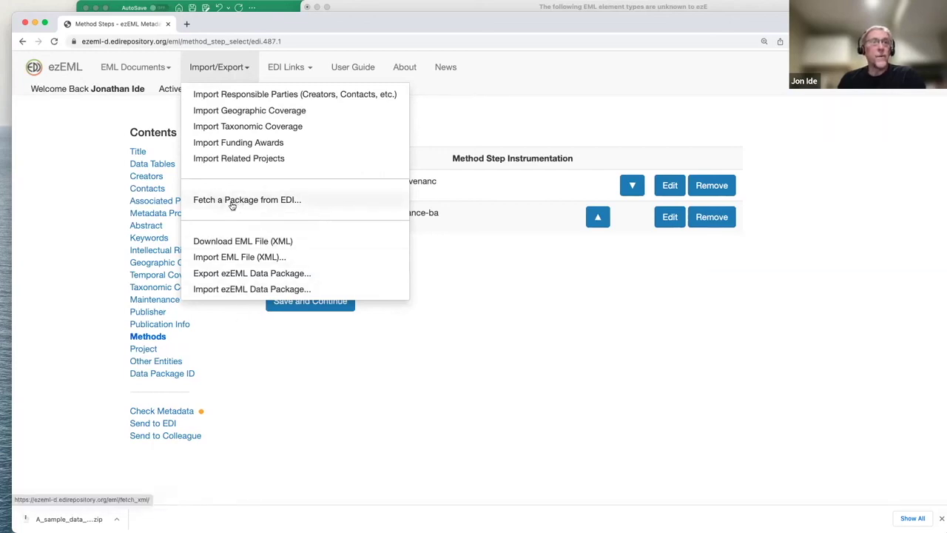
pyautogui.click(287, 200)
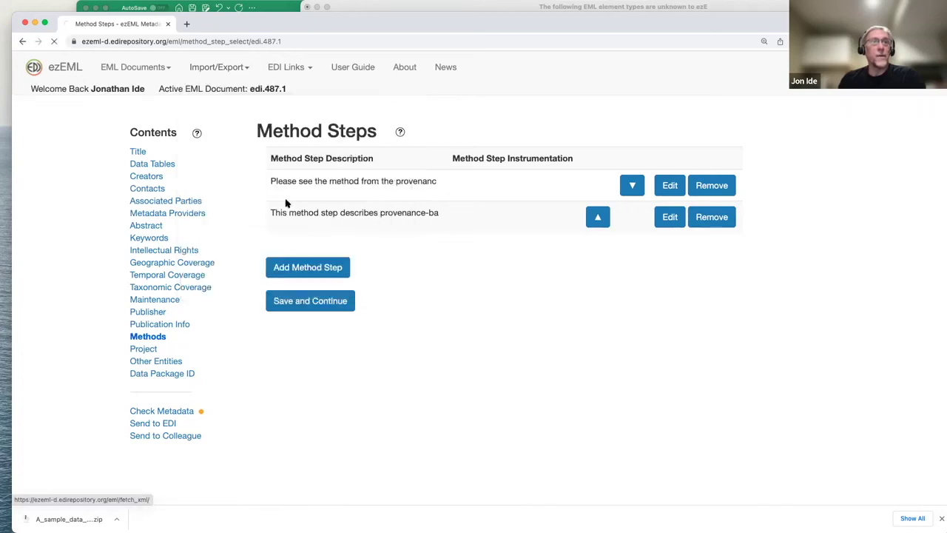
pyautogui.click(268, 190)
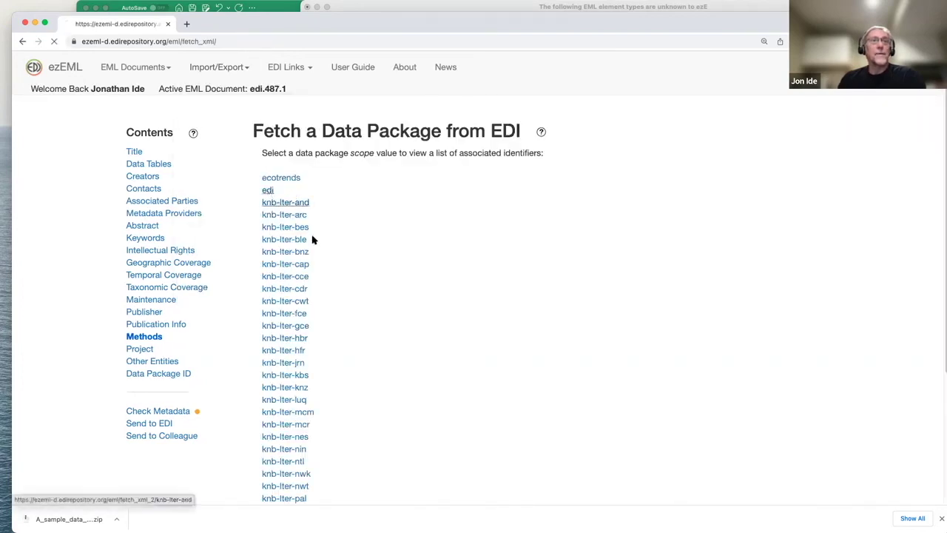
pyautogui.click(288, 327)
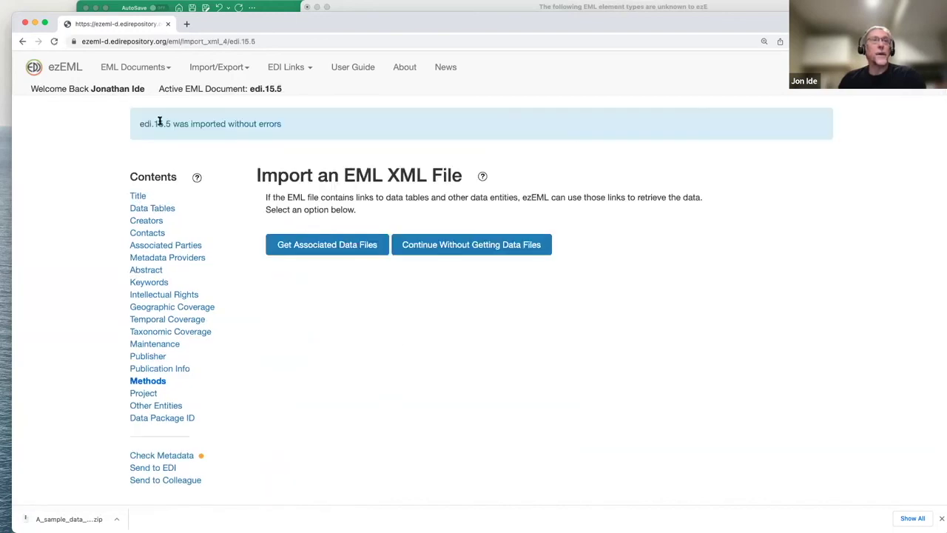
# Go back to the list of data package scopes and look through the available scopes.
pyautogui.click(22, 42)
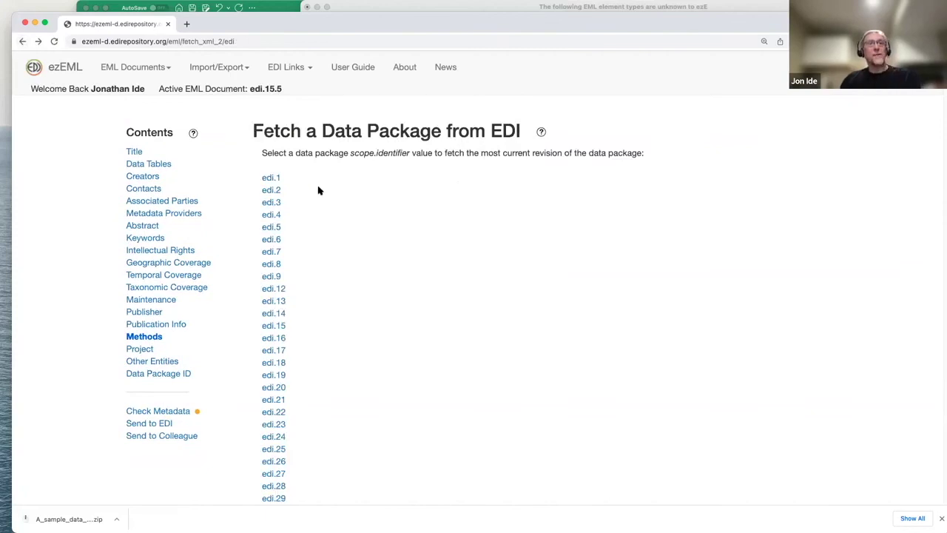
pyautogui.click(23, 43)
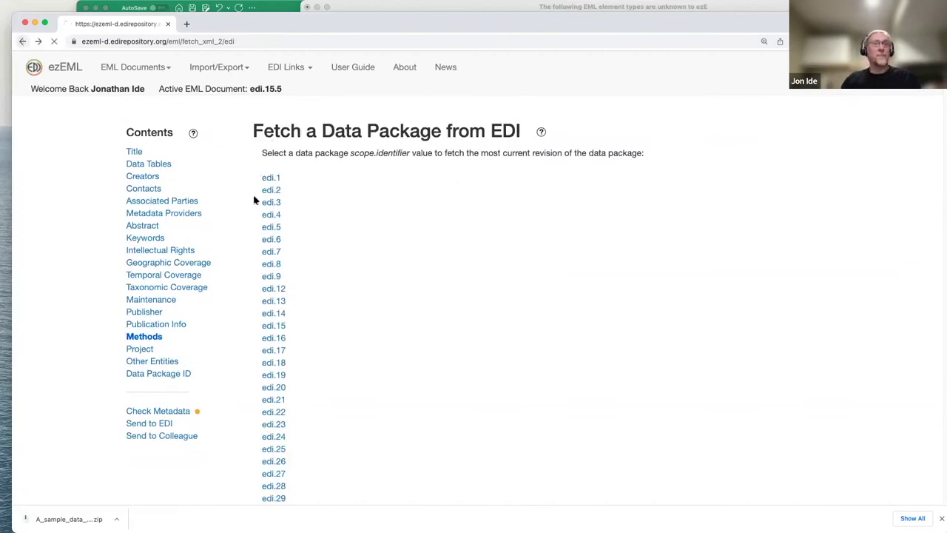
pyautogui.scroll(-3, 340, 356)
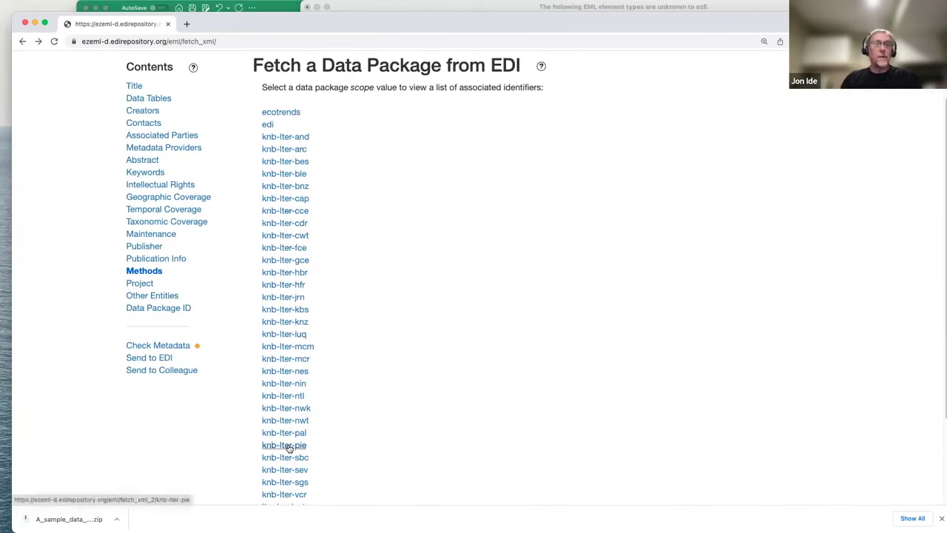
pyautogui.scroll(-1, 288, 447)
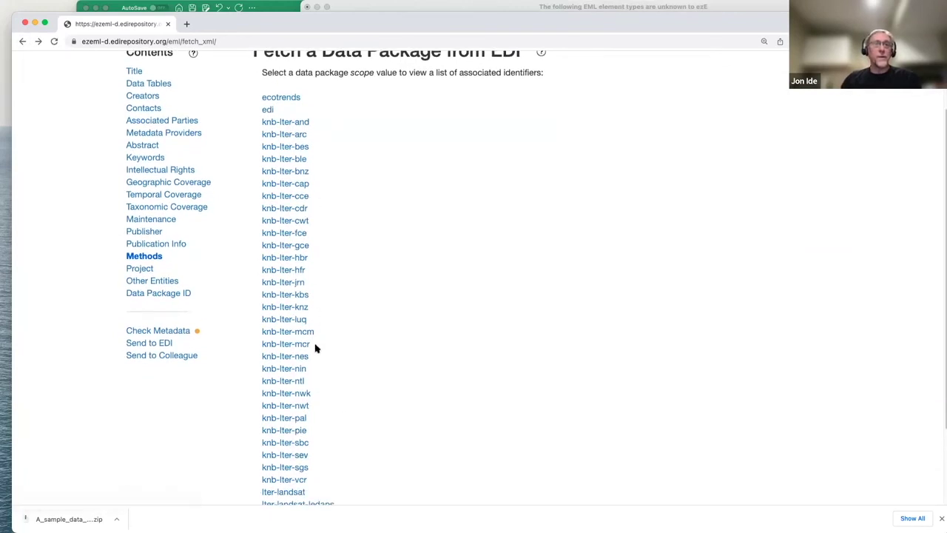
pyautogui.scroll(-1, 381, 250)
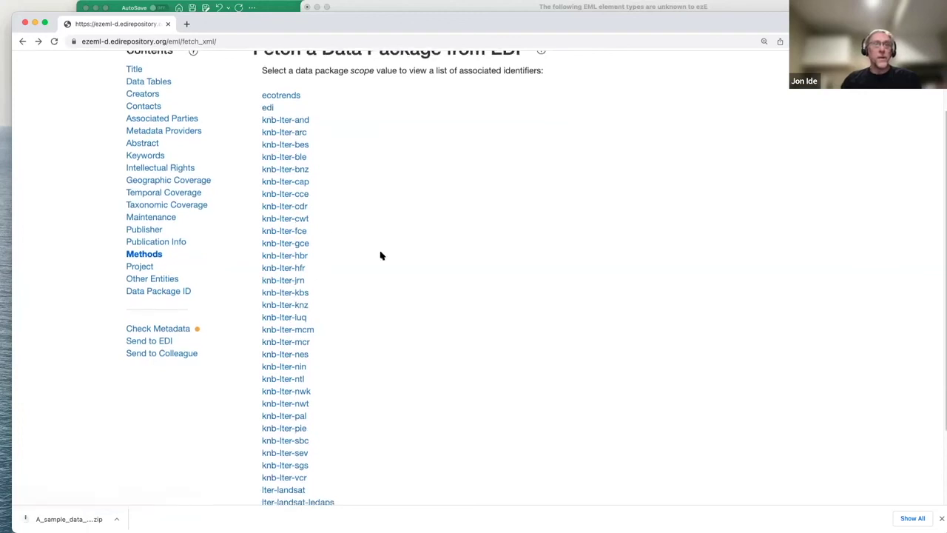
# Fetch the edi.16 data package from the edi scope and get its associated data files.
pyautogui.click(268, 108)
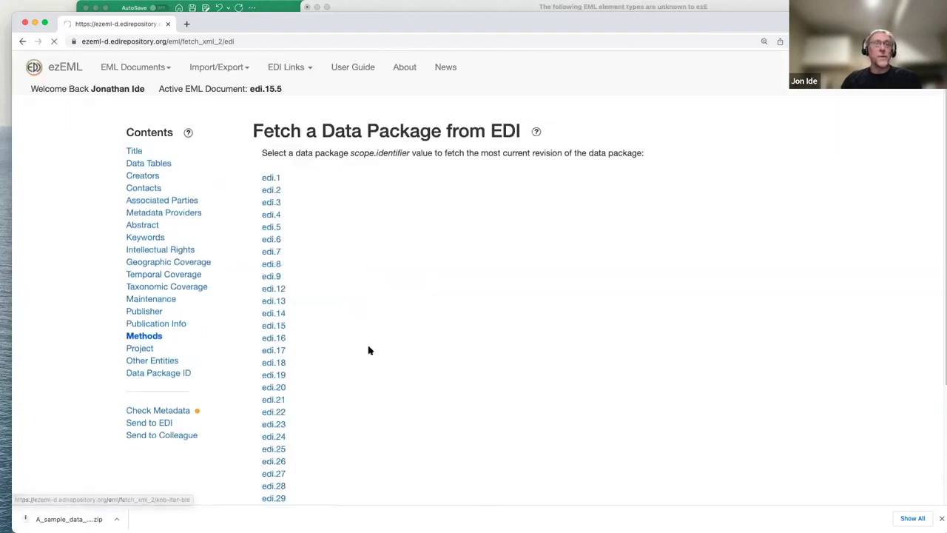
pyautogui.scroll(-3, 311, 425)
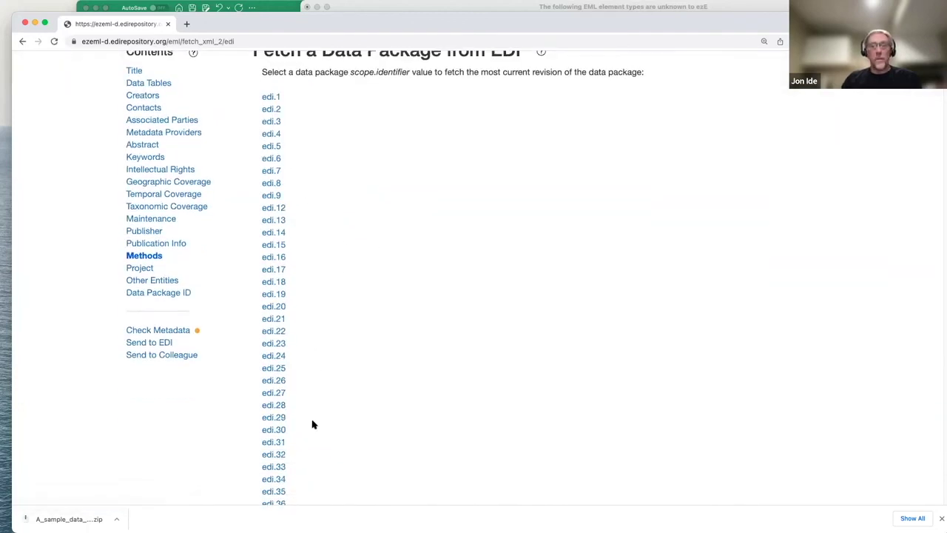
pyautogui.click(273, 258)
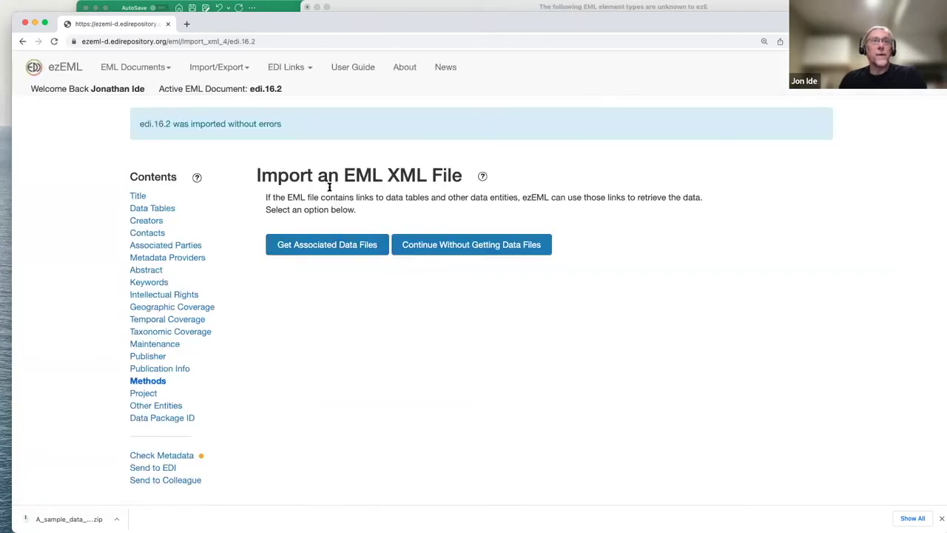
pyautogui.click(323, 250)
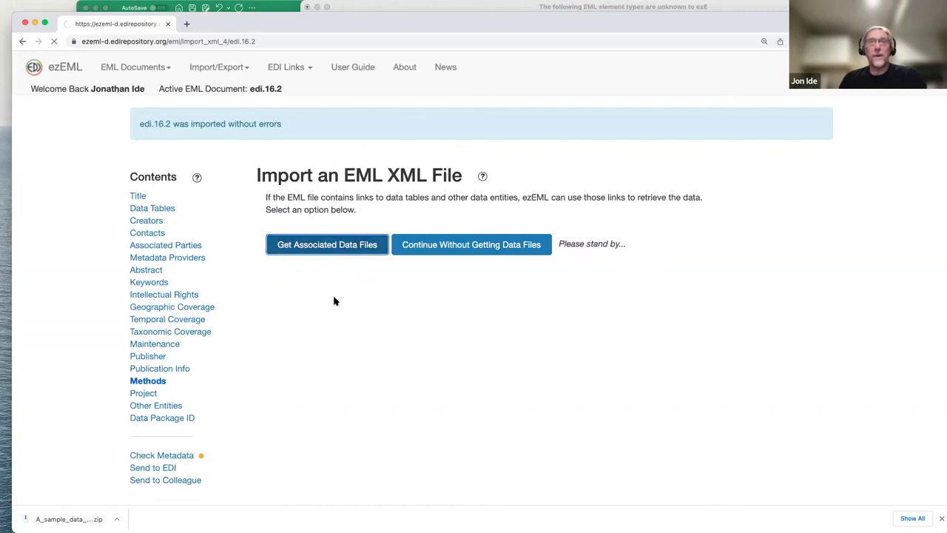